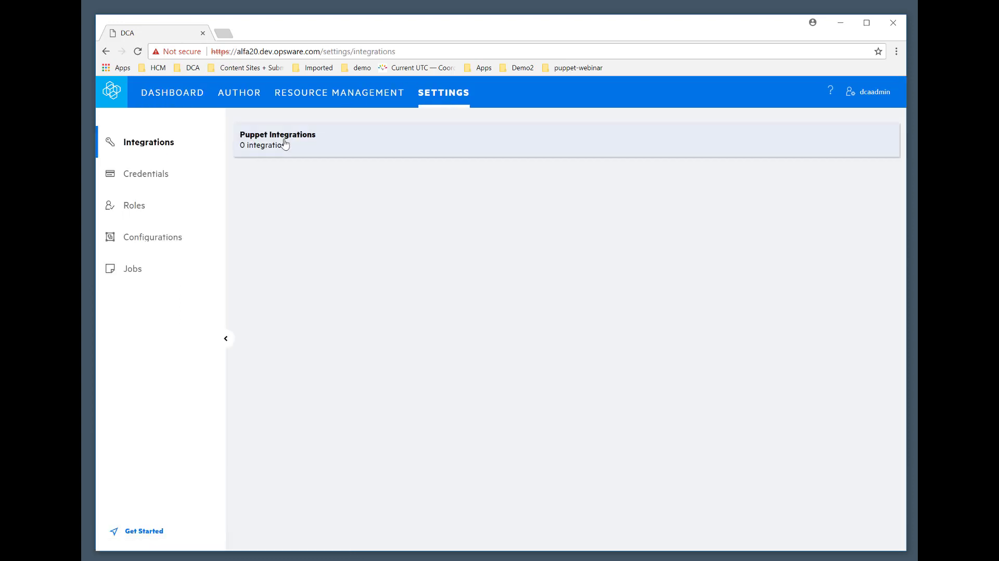
Start a new Puppet server integration named Puppet Server with the fully qualified host name alfa1.dev.opsware.com.
{"action": "left_click", "coordinate": [286, 145]}
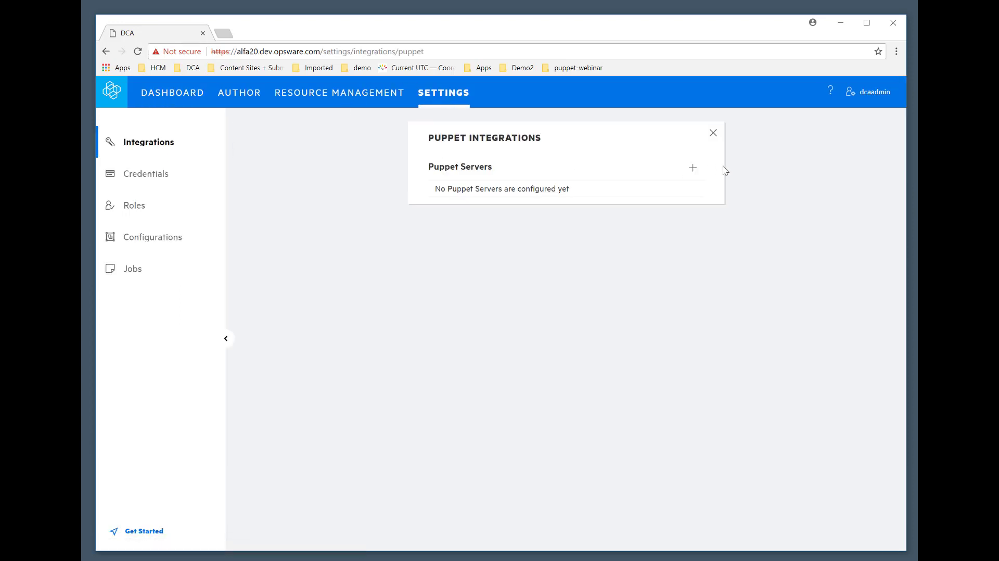
{"action": "left_click", "coordinate": [693, 169]}
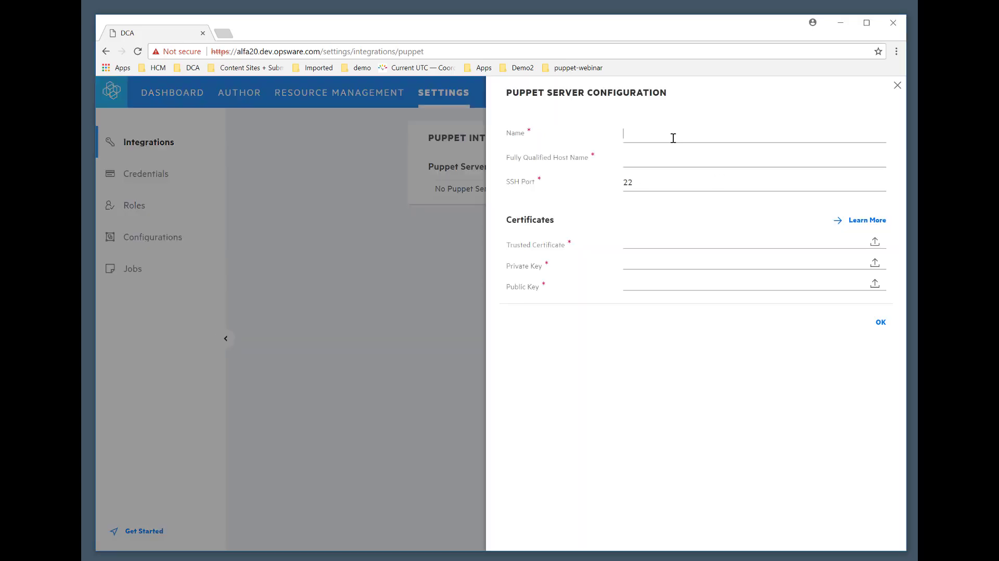
{"action": "type", "text": "Puppet Server"}
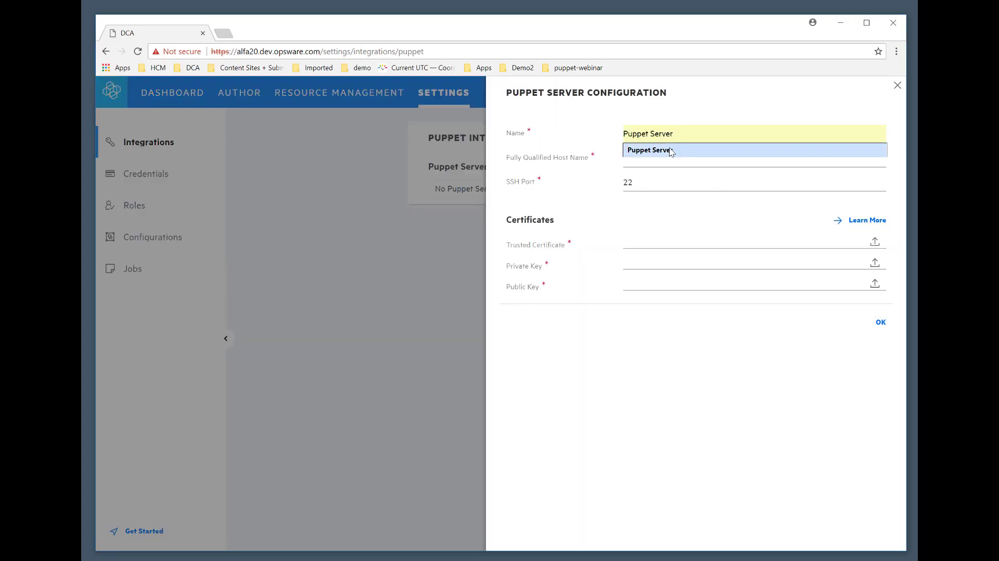
{"action": "left_click", "coordinate": [657, 150]}
{"action": "right_click", "coordinate": [651, 160]}
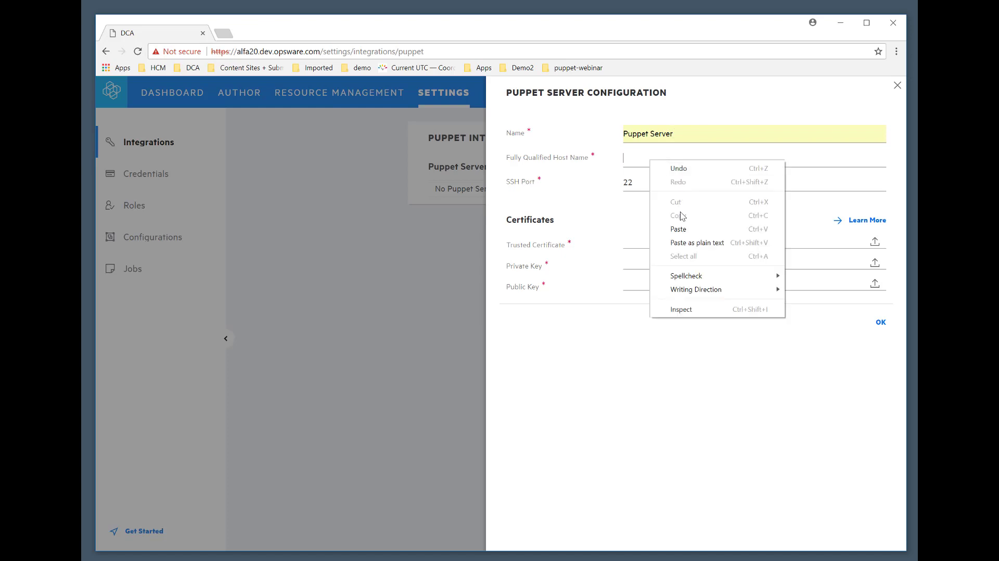
{"action": "left_click", "coordinate": [682, 228]}
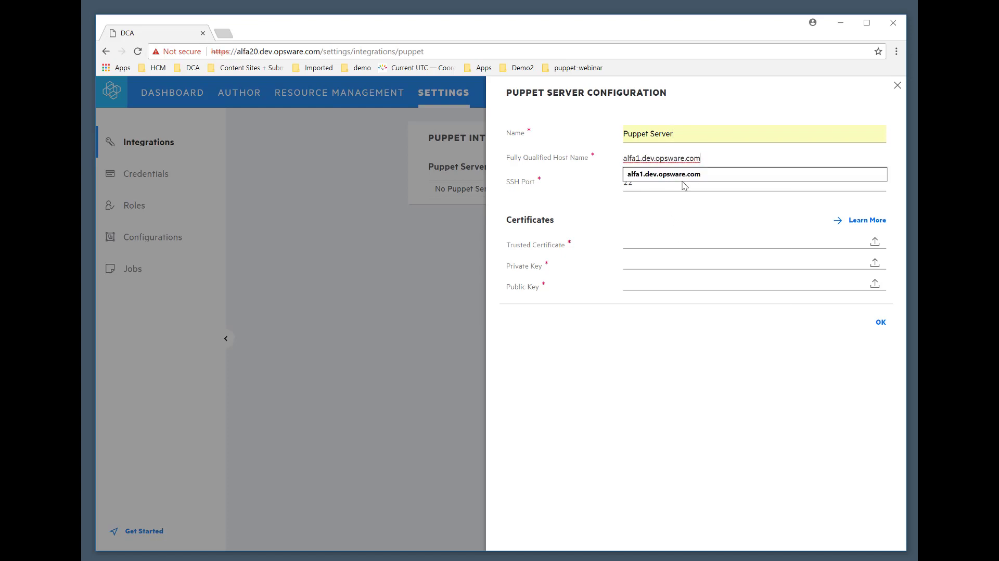
{"action": "left_click", "coordinate": [668, 210]}
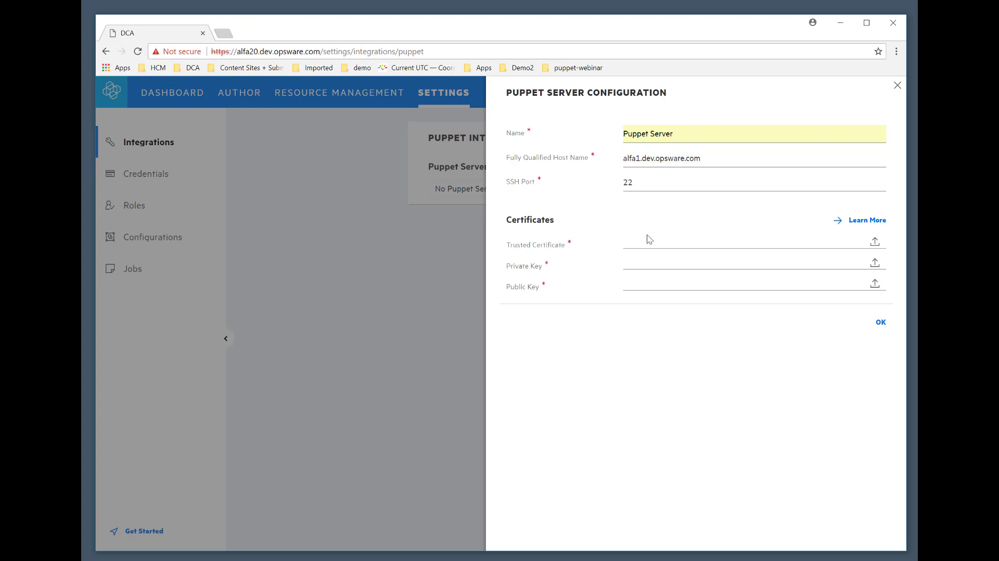
Upload ca.pem as trusted certificate, private-alfa1.dev.opsware.com.pem as private key and public-alfa1.dev.opsware.com.pem as public key, and save the Puppet server configuration.
{"action": "left_click", "coordinate": [876, 243]}
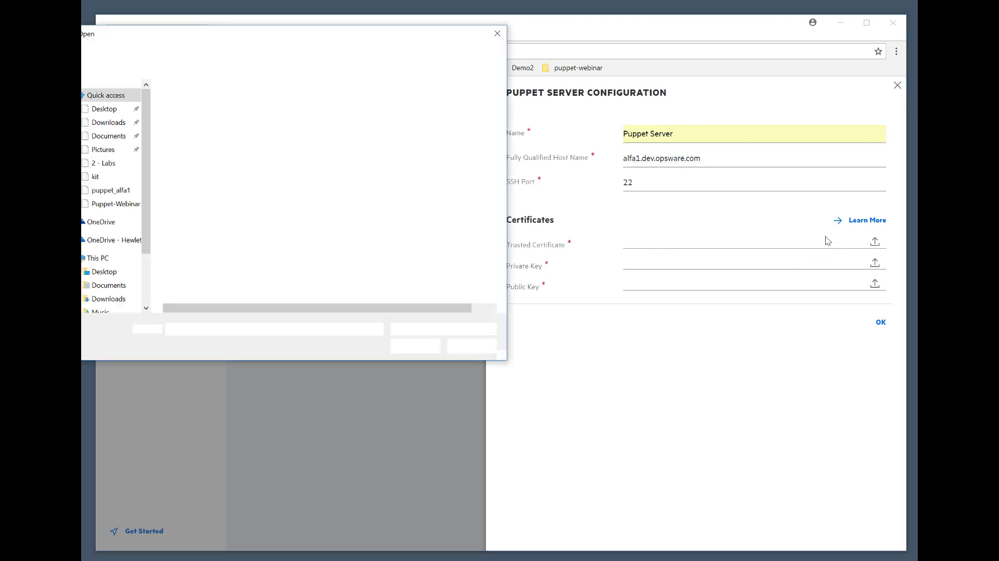
{"action": "left_click", "coordinate": [182, 118]}
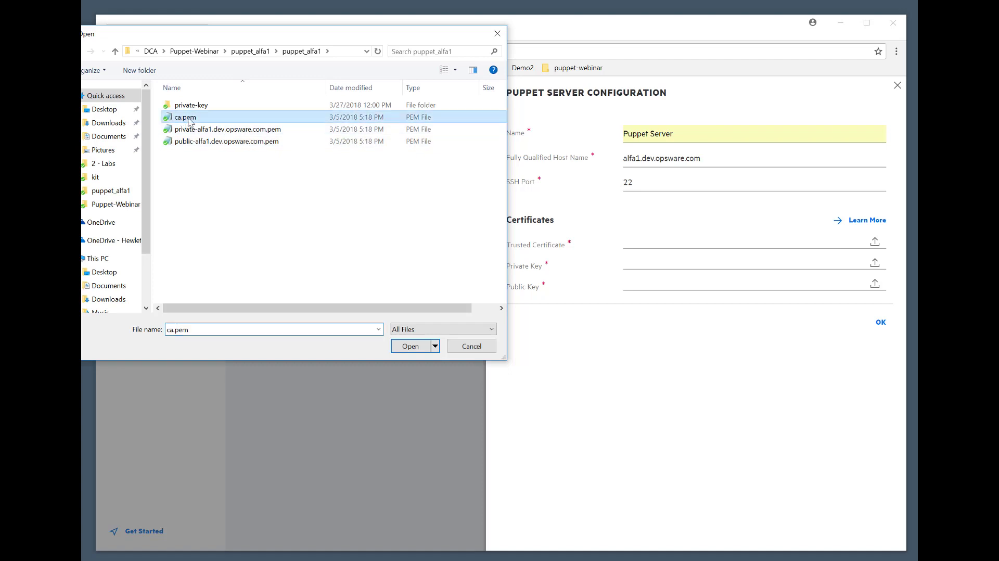
{"action": "left_click", "coordinate": [411, 346]}
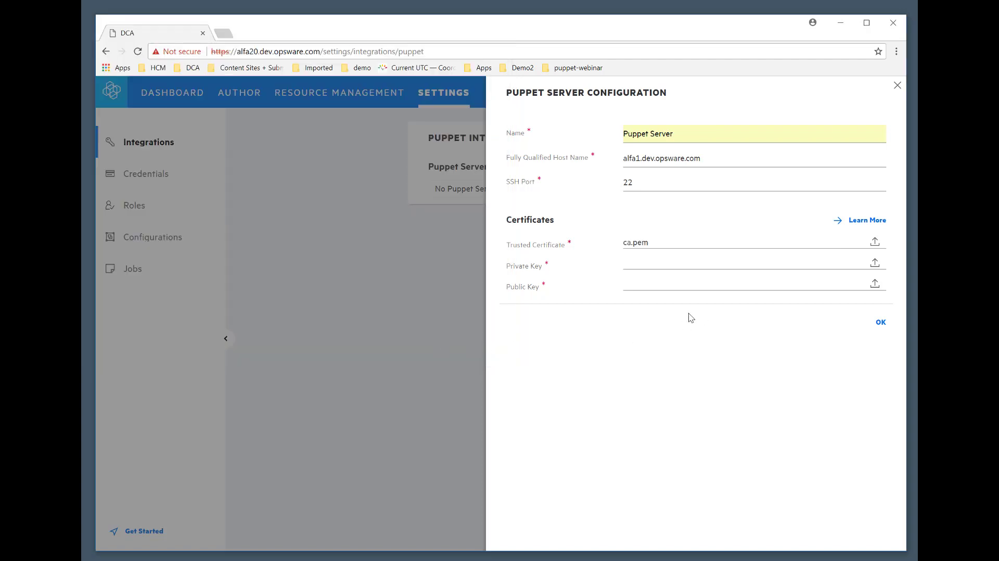
{"action": "left_click", "coordinate": [875, 264]}
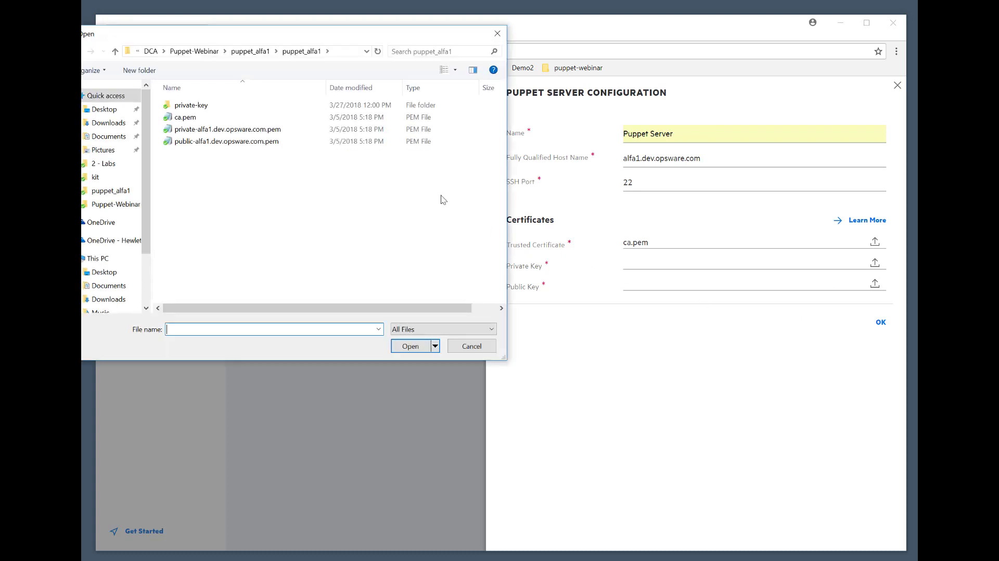
{"action": "left_click", "coordinate": [210, 131]}
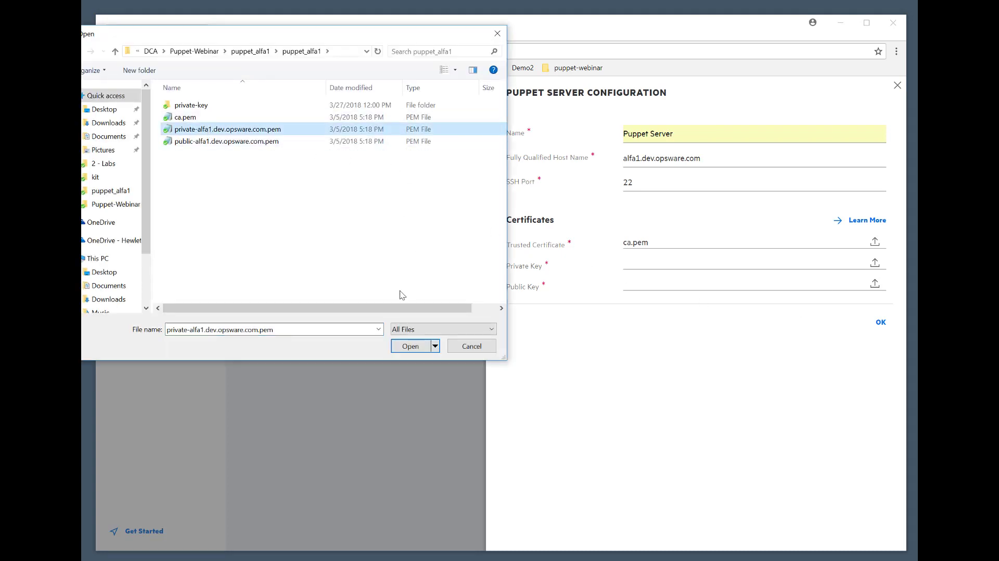
{"action": "left_click", "coordinate": [404, 347]}
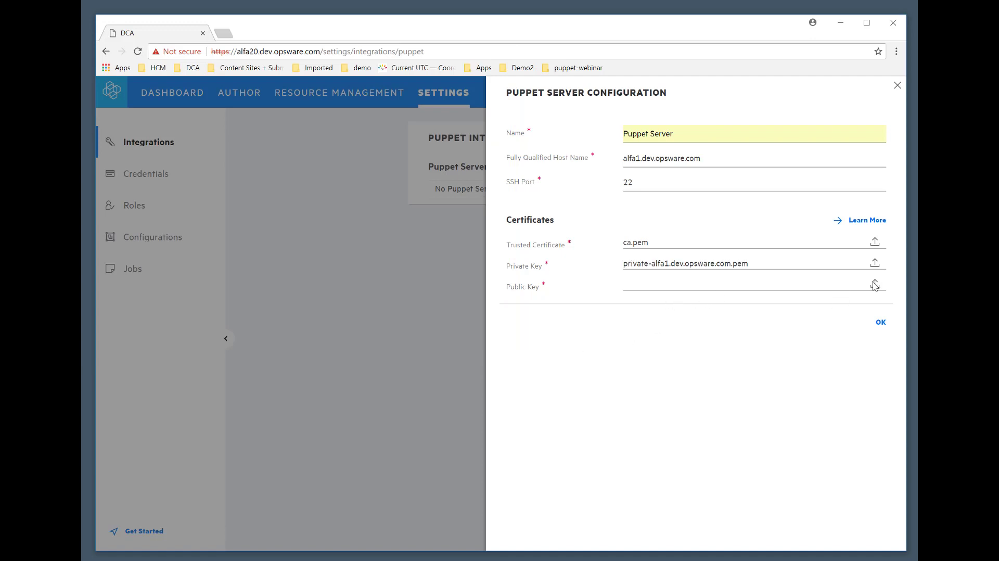
{"action": "left_click", "coordinate": [783, 290]}
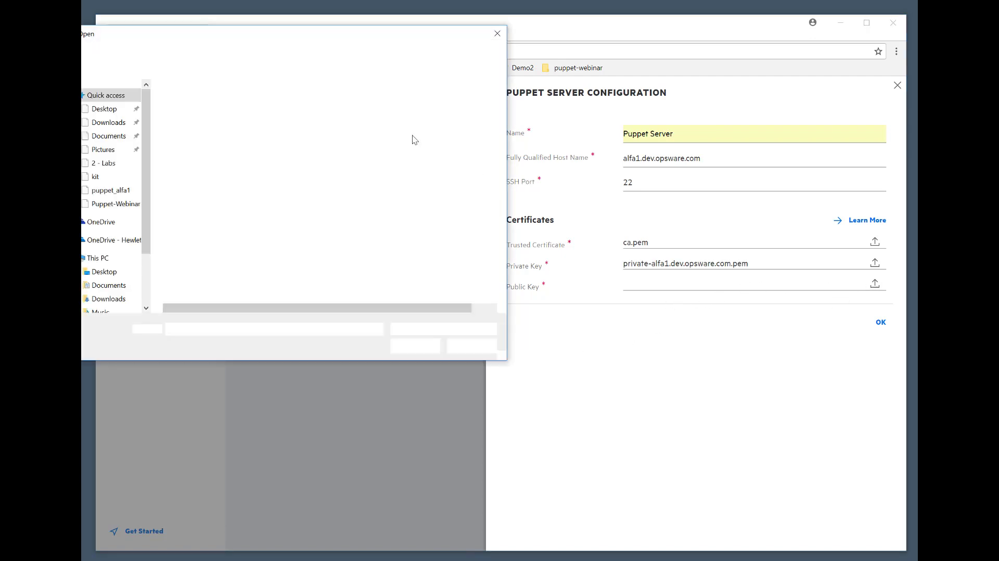
{"action": "left_click", "coordinate": [231, 142]}
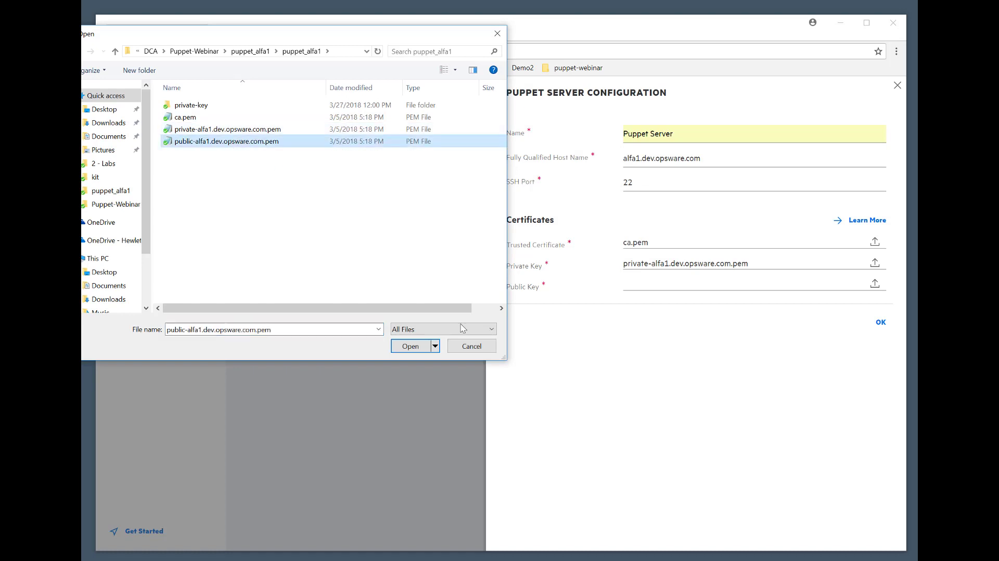
{"action": "left_click", "coordinate": [408, 346]}
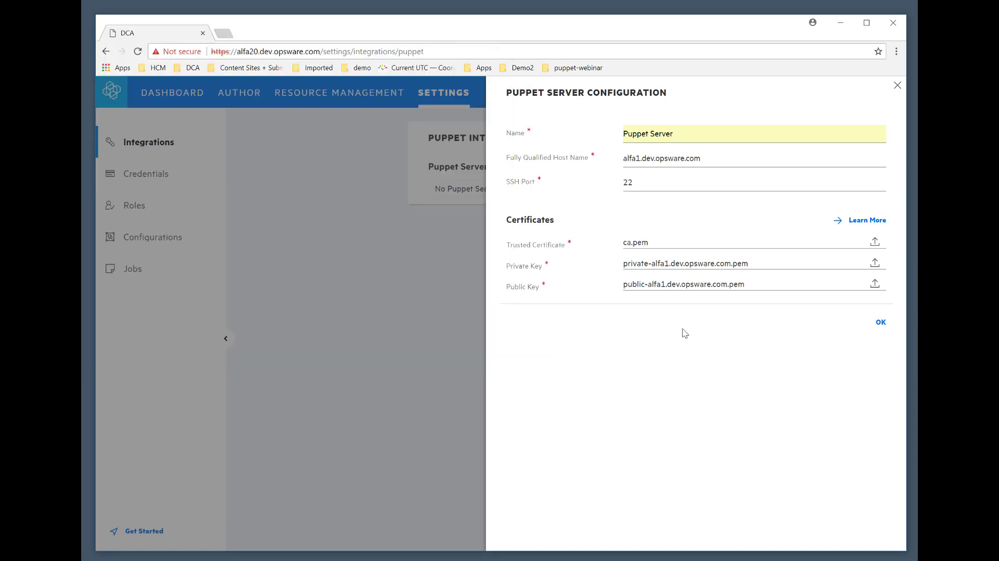
{"action": "left_click", "coordinate": [880, 327]}
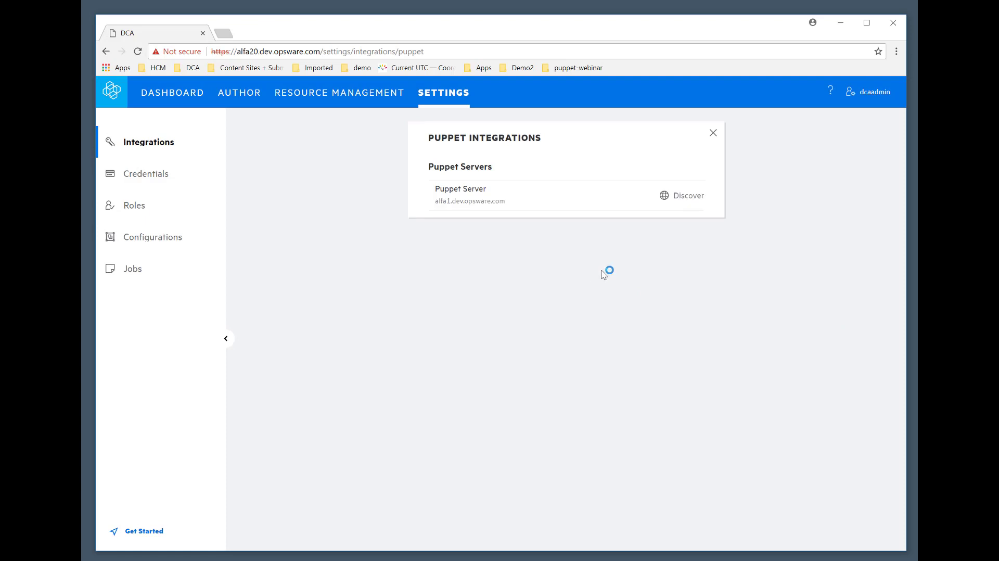
Run discovery on the Puppet Server integration and check the status of its discovery jobs in the job list.
{"action": "left_click", "coordinate": [664, 198]}
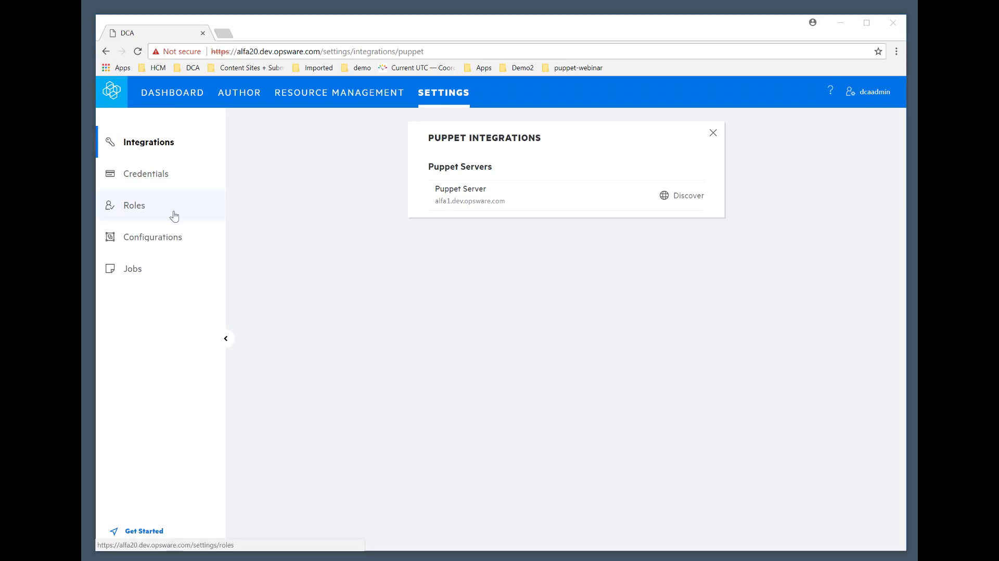
{"action": "left_click", "coordinate": [190, 280]}
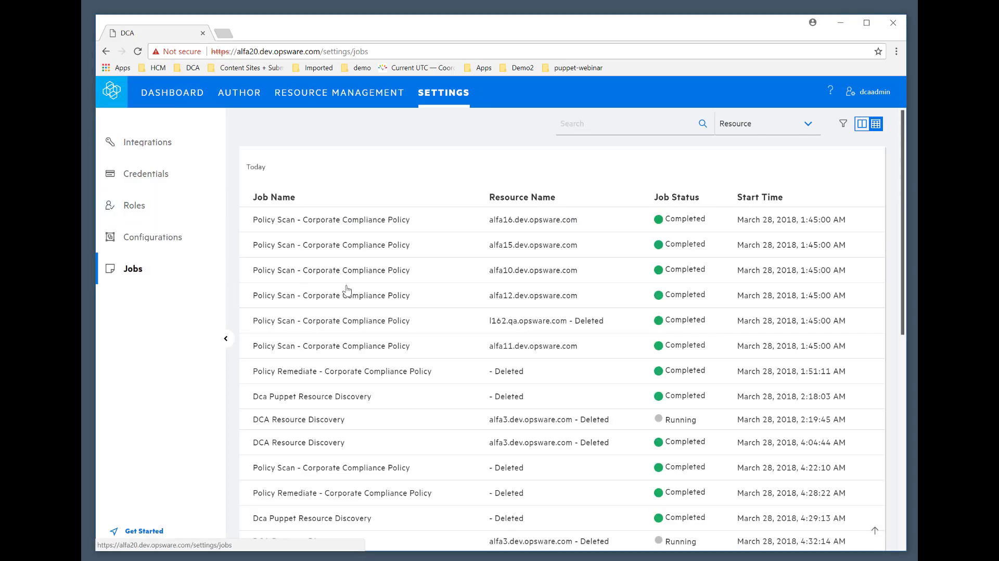
{"action": "scroll", "coordinate": [613, 479], "scroll_direction": "down", "scroll_amount": 8}
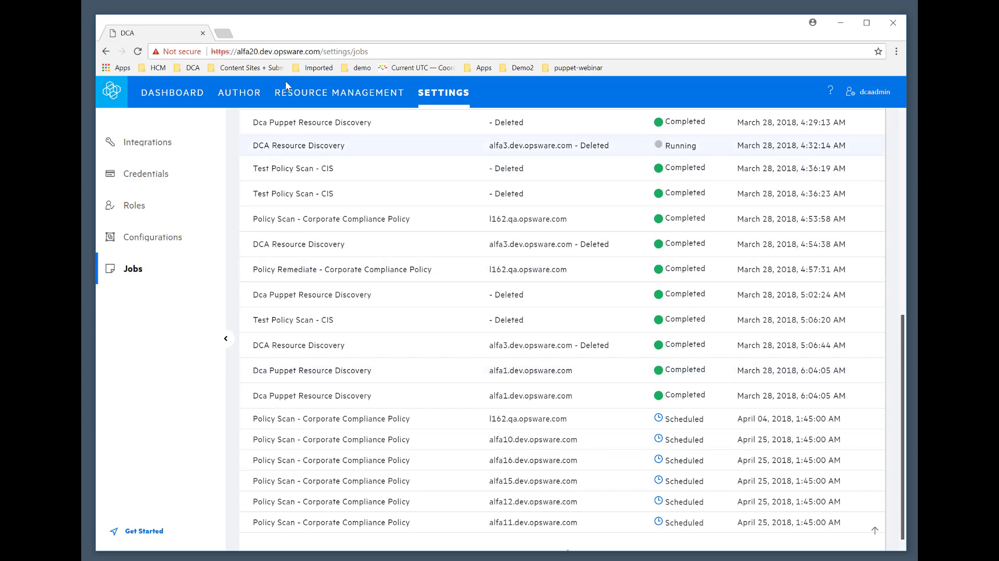
Filter the managed resources to show only those whose source is Puppet.
{"action": "left_click", "coordinate": [293, 96]}
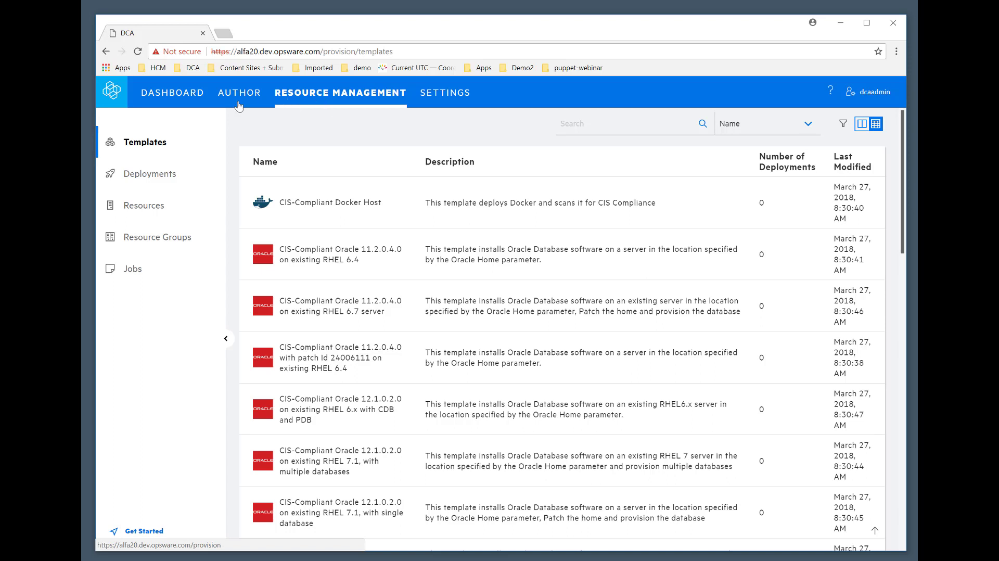
{"action": "left_click", "coordinate": [154, 208]}
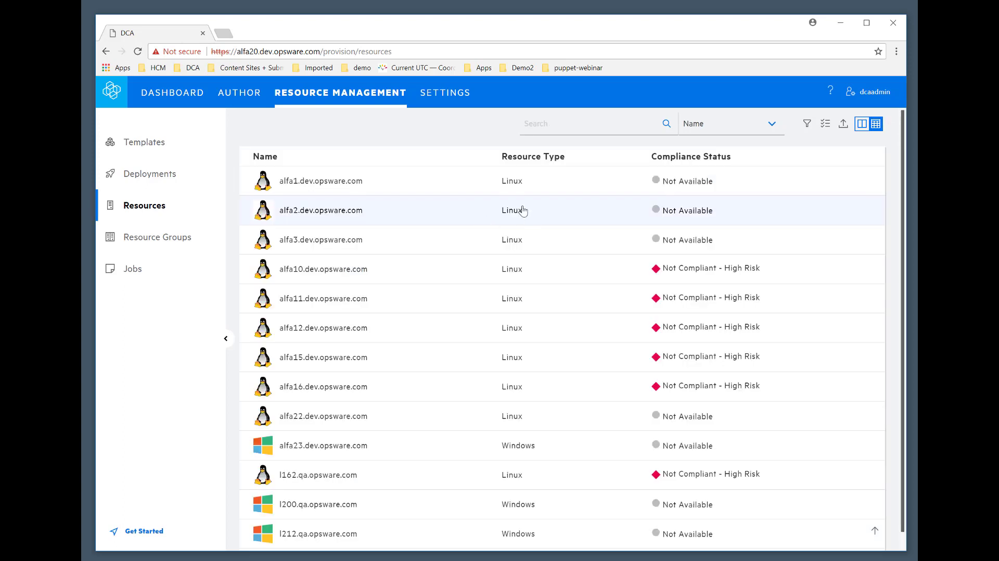
{"action": "left_click", "coordinate": [807, 124]}
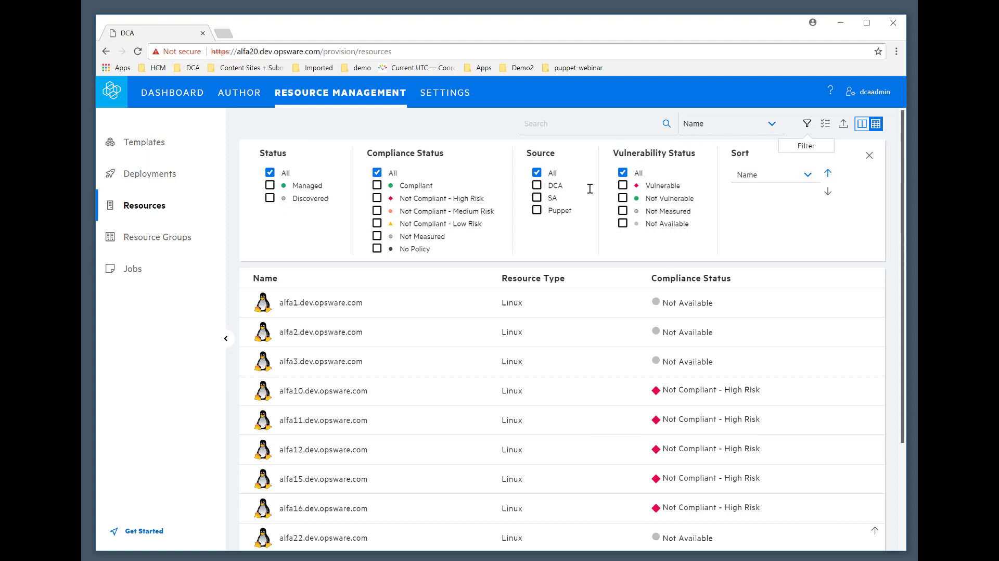
{"action": "left_click", "coordinate": [538, 212]}
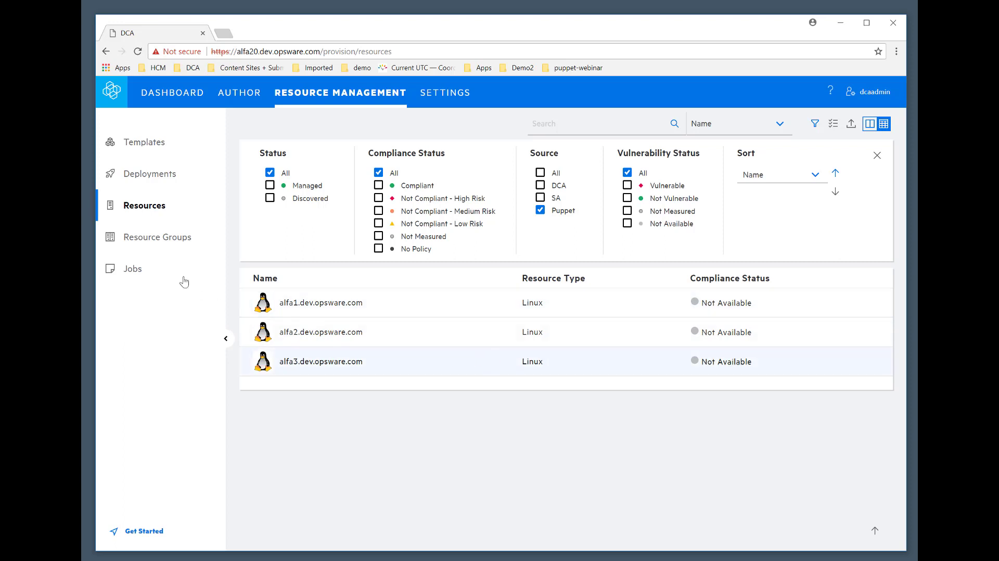
Create a resource group named Puppet Server without a description or parent group.
{"action": "left_click", "coordinate": [161, 239]}
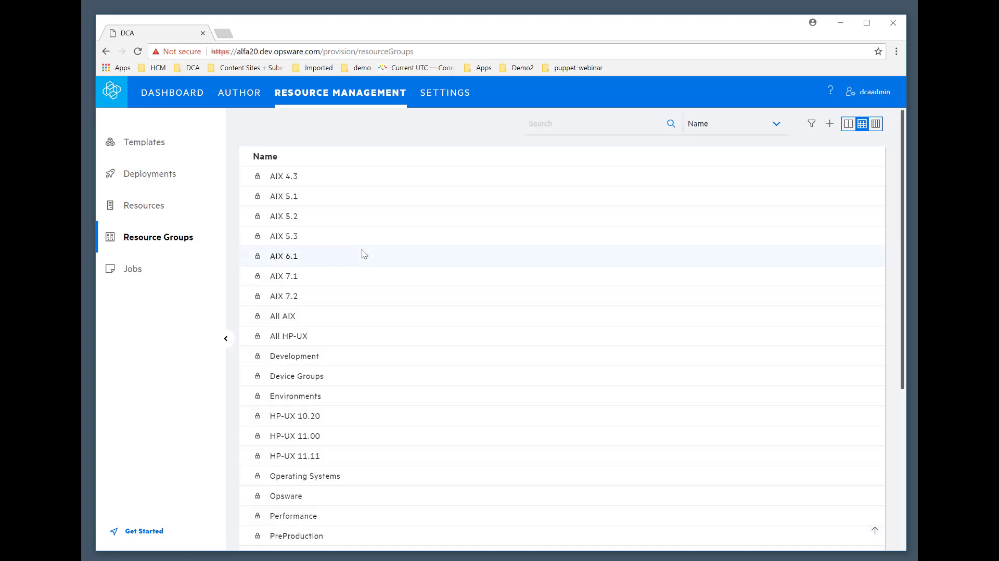
{"action": "left_click", "coordinate": [829, 128]}
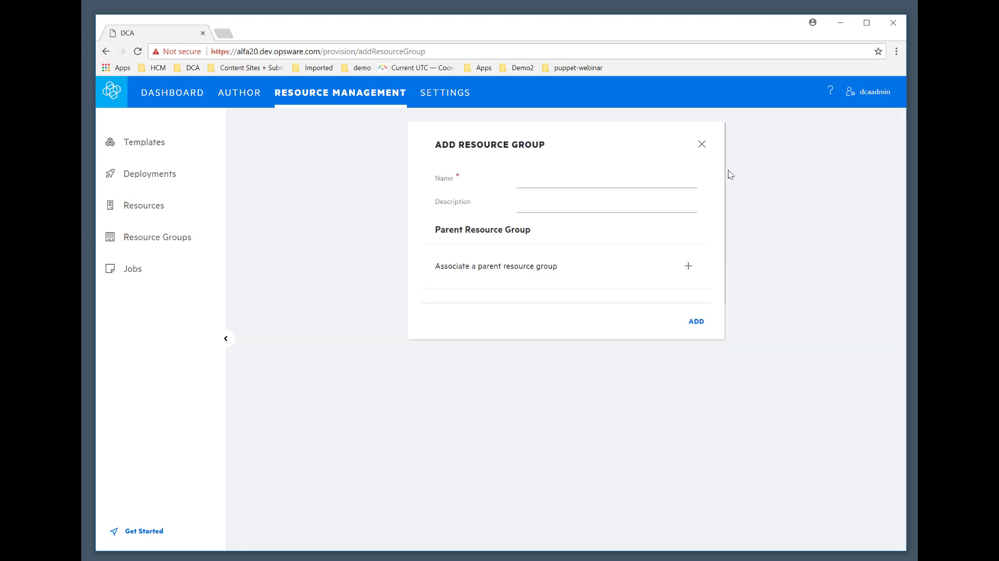
{"action": "left_click", "coordinate": [586, 186]}
{"action": "type", "text": "Puppet Server"}
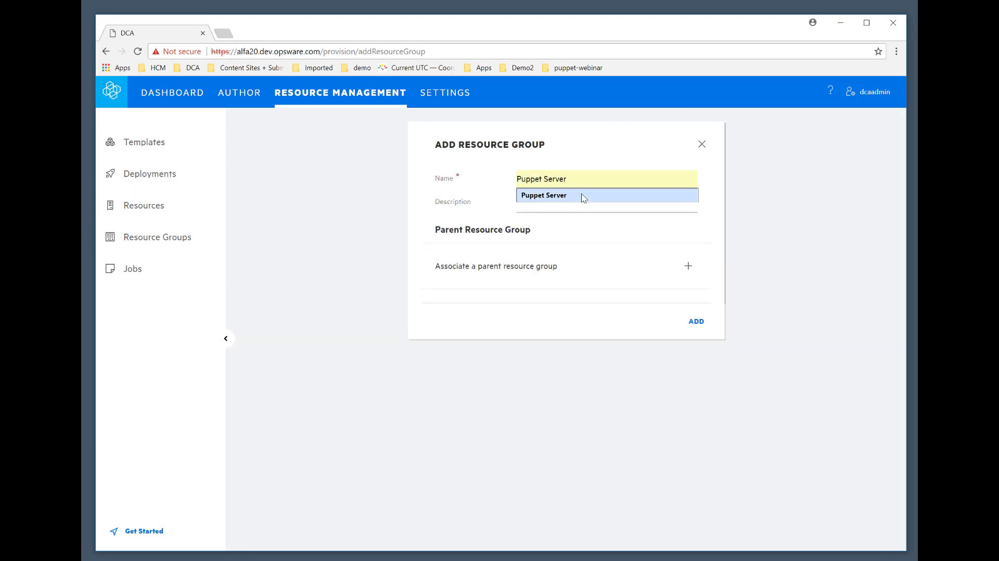
{"action": "left_click", "coordinate": [582, 196]}
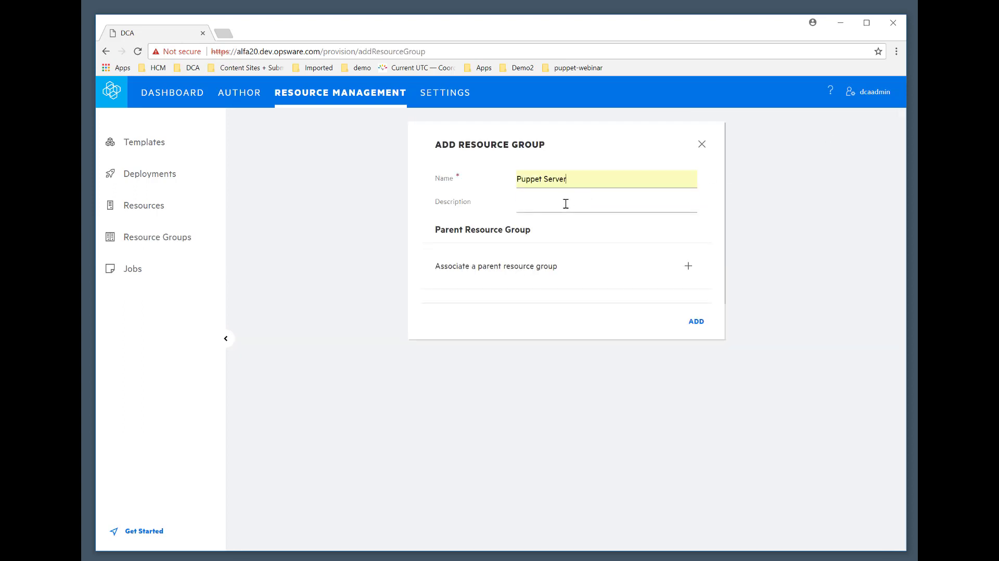
{"action": "left_click", "coordinate": [696, 321]}
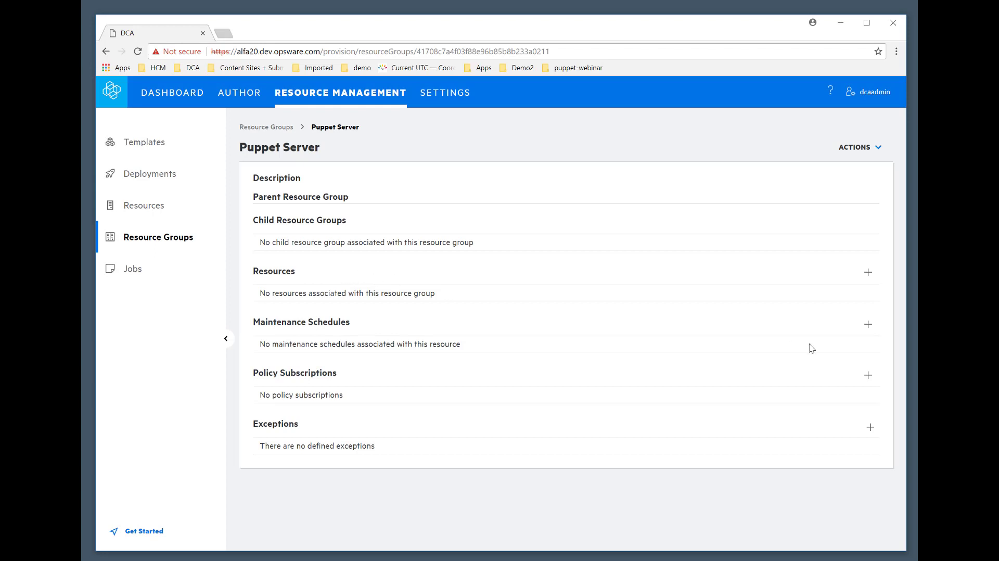
Add the Puppet-sourced resources alfa2.dev.opsware.com and alfa3.dev.opsware.com to the Puppet Server resource group.
{"action": "left_click", "coordinate": [868, 273]}
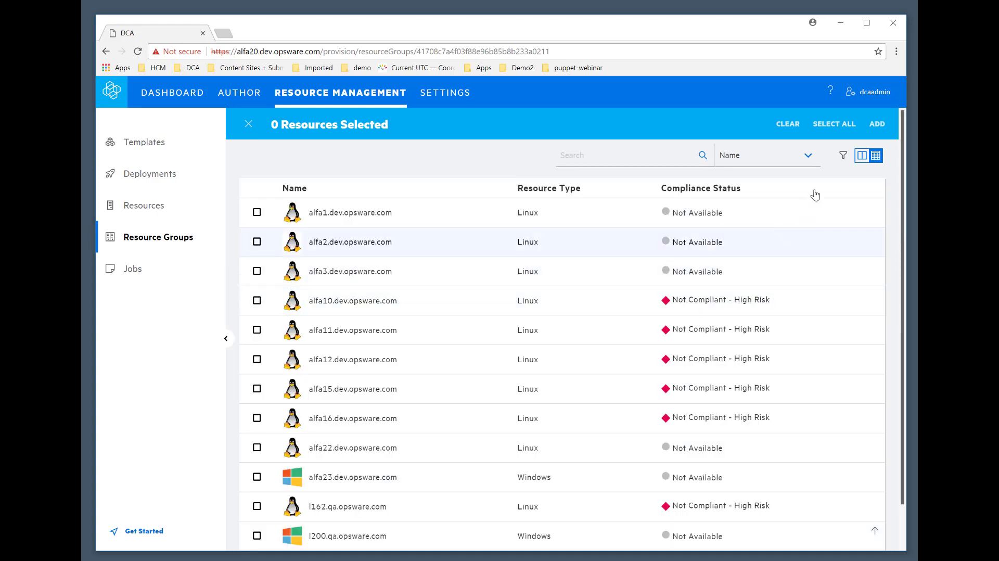
{"action": "left_click", "coordinate": [843, 157]}
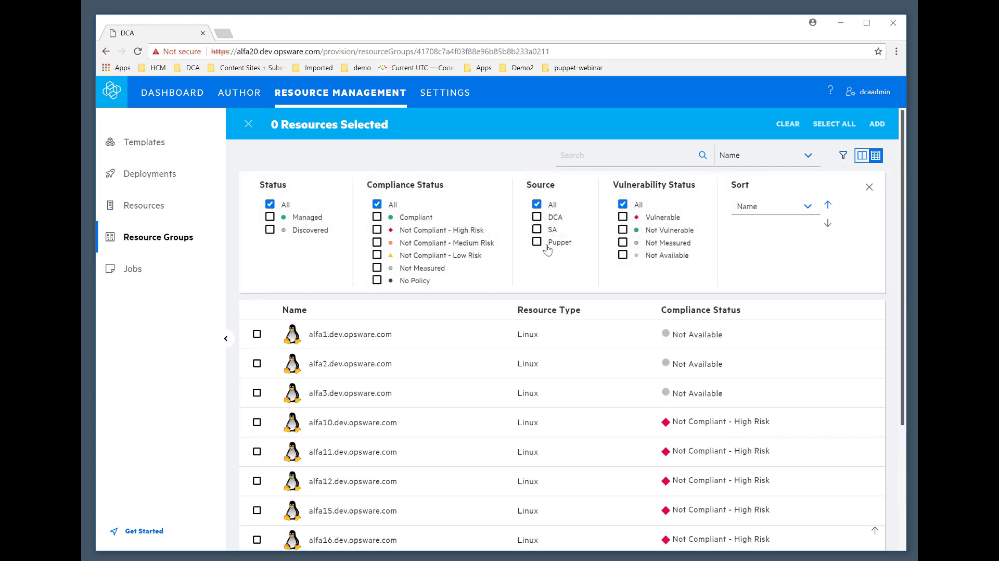
{"action": "left_click", "coordinate": [537, 242]}
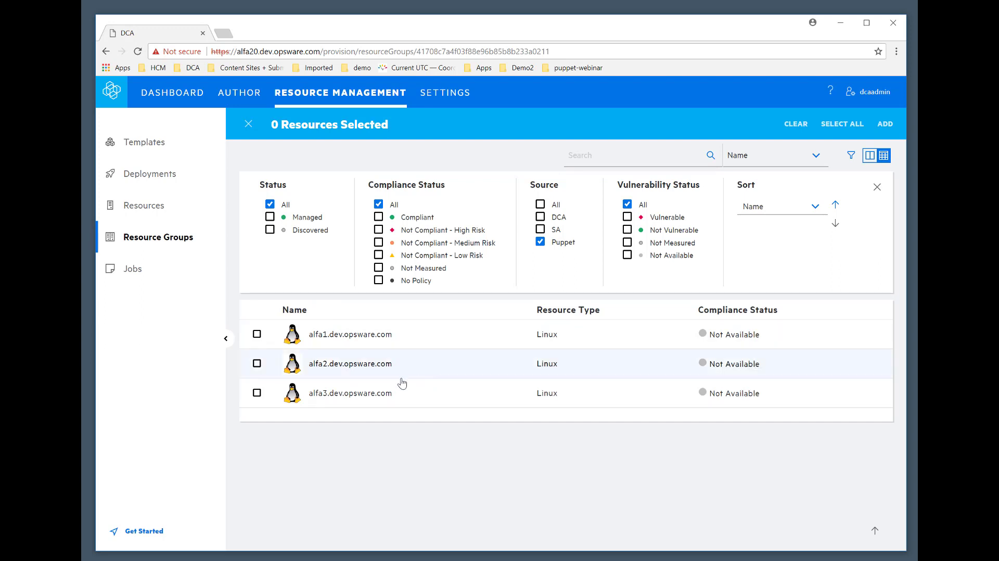
{"action": "left_click", "coordinate": [257, 365]}
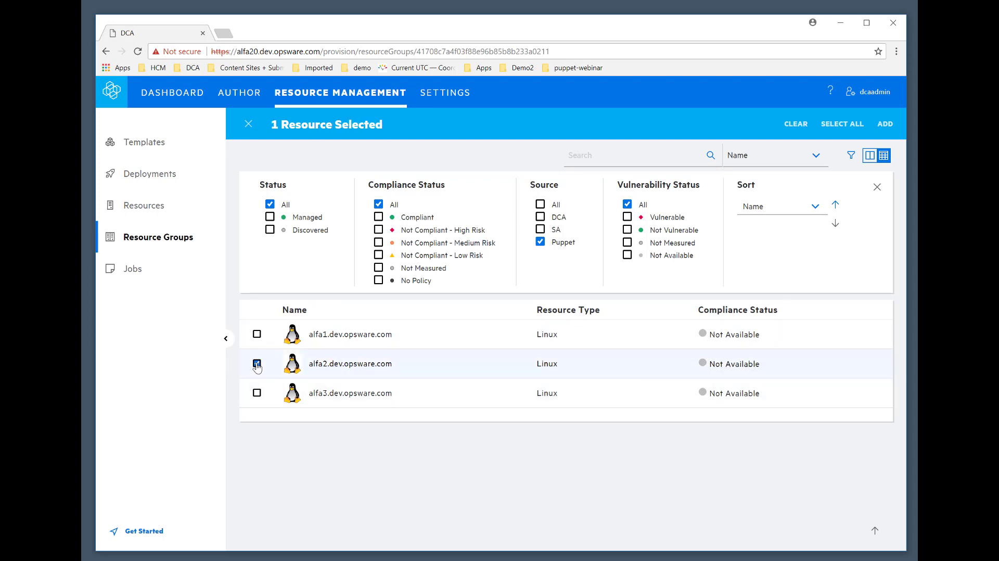
{"action": "left_click", "coordinate": [257, 394]}
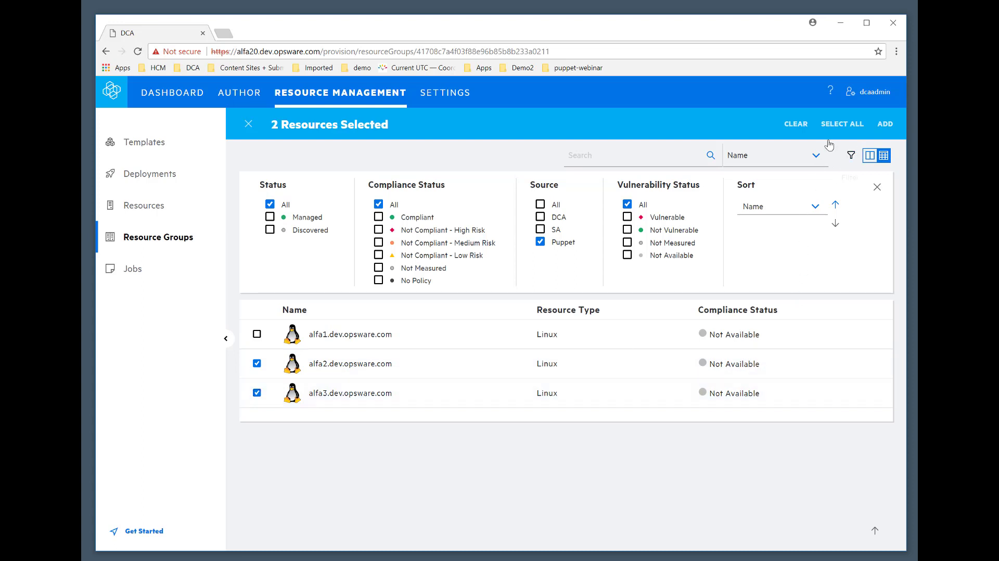
{"action": "left_click", "coordinate": [885, 125]}
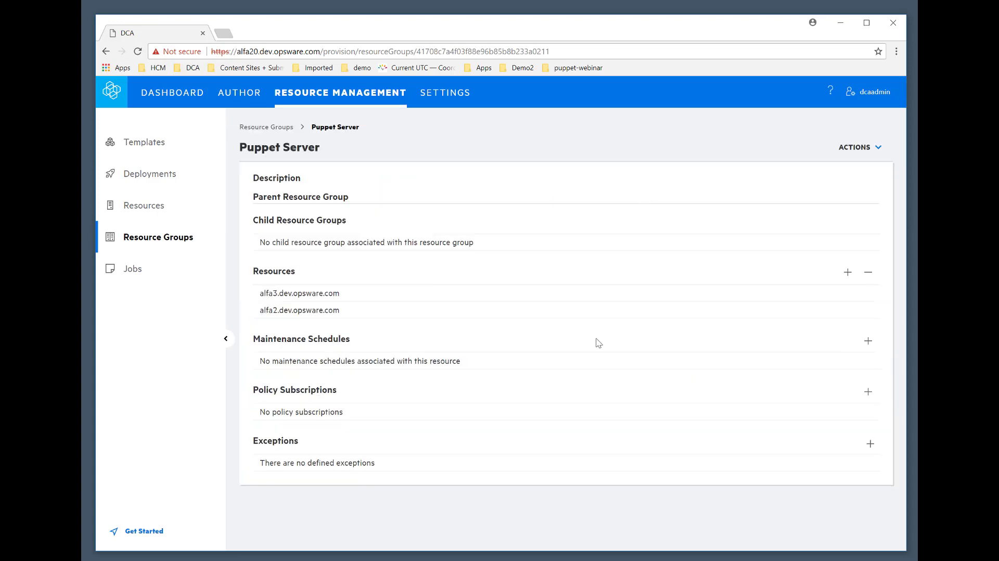
Subscribe the Puppet Server resource group to the CIS policy and review the group's compliance summary and subscriptions.
{"action": "left_click", "coordinate": [867, 393]}
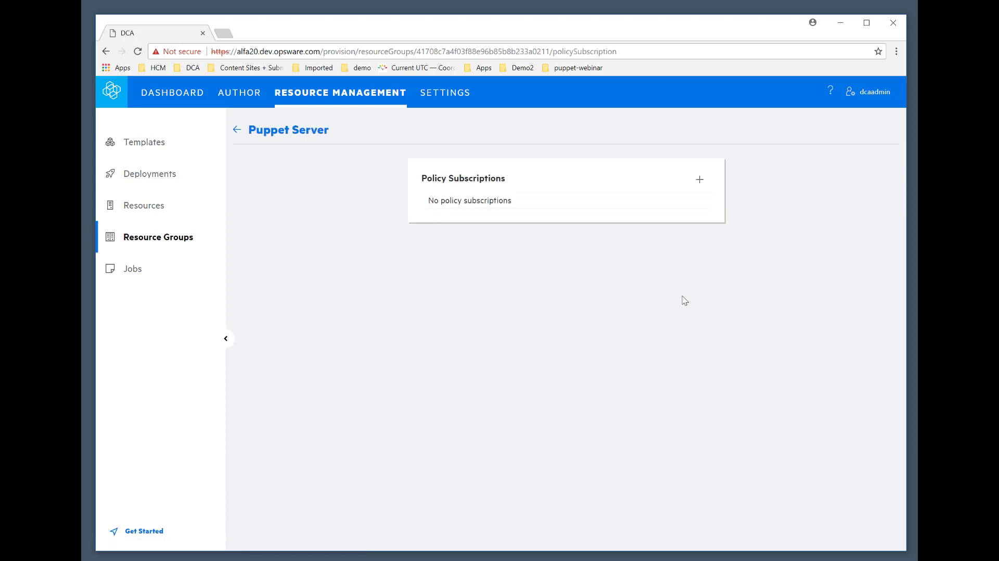
{"action": "left_click", "coordinate": [700, 182]}
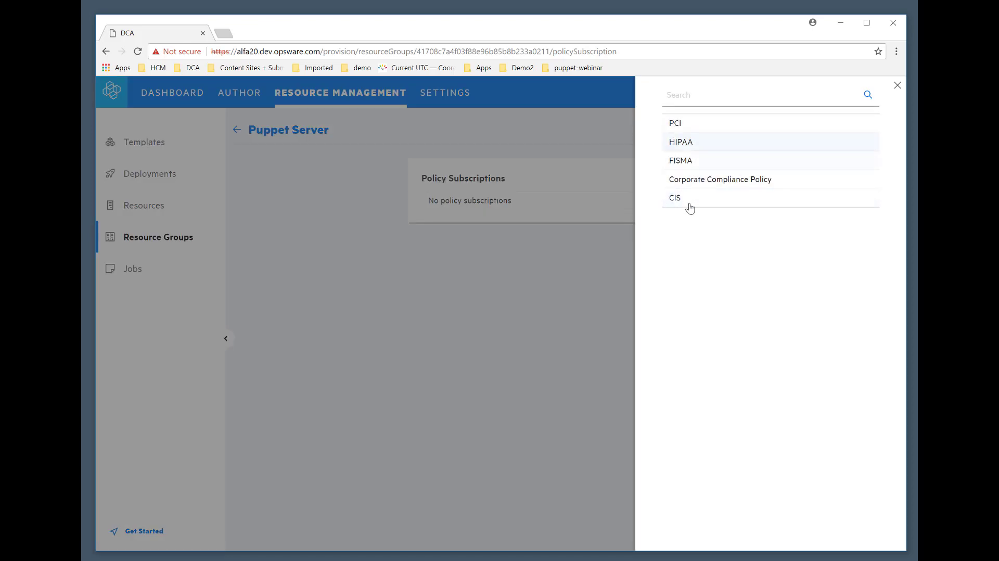
{"action": "left_click", "coordinate": [687, 203]}
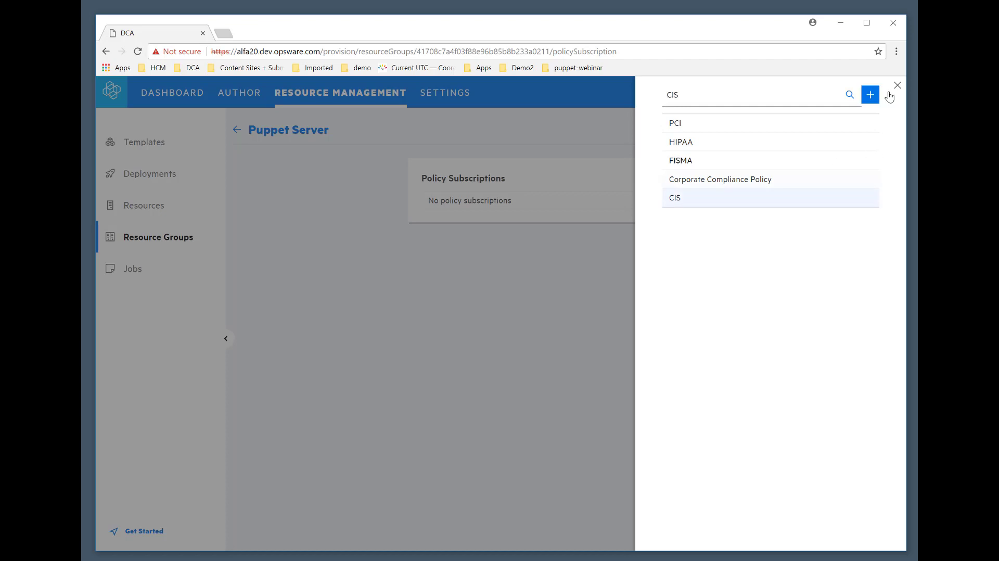
{"action": "left_click", "coordinate": [870, 96]}
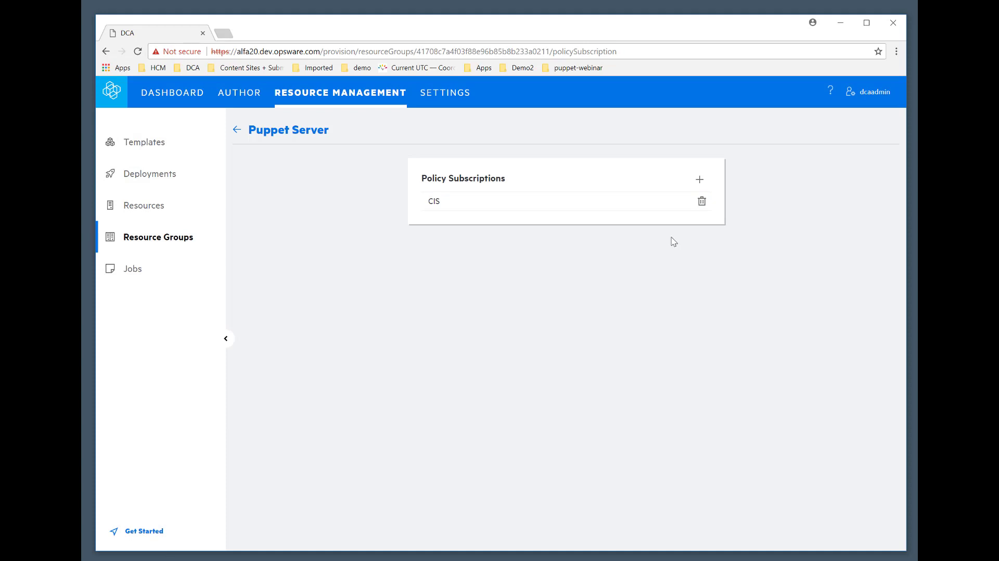
{"action": "left_click", "coordinate": [251, 133]}
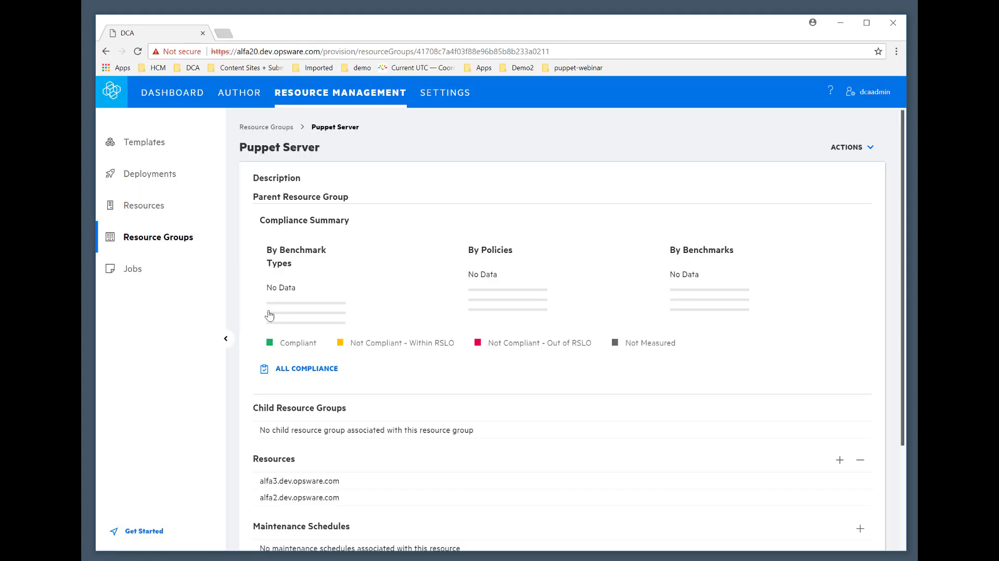
{"action": "scroll", "coordinate": [464, 330], "scroll_direction": "down", "scroll_amount": 3}
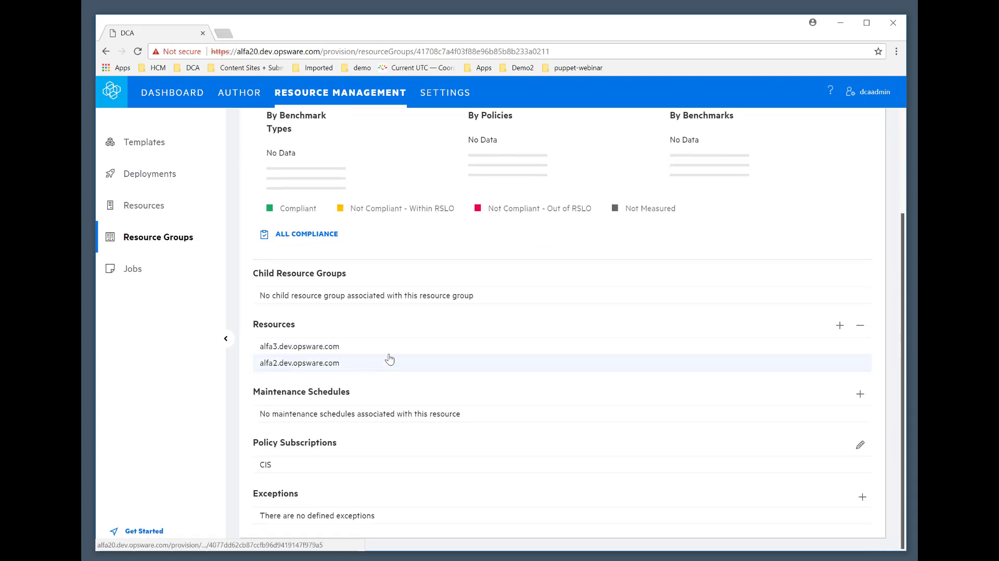
{"action": "scroll", "coordinate": [429, 338], "scroll_direction": "up", "scroll_amount": 3}
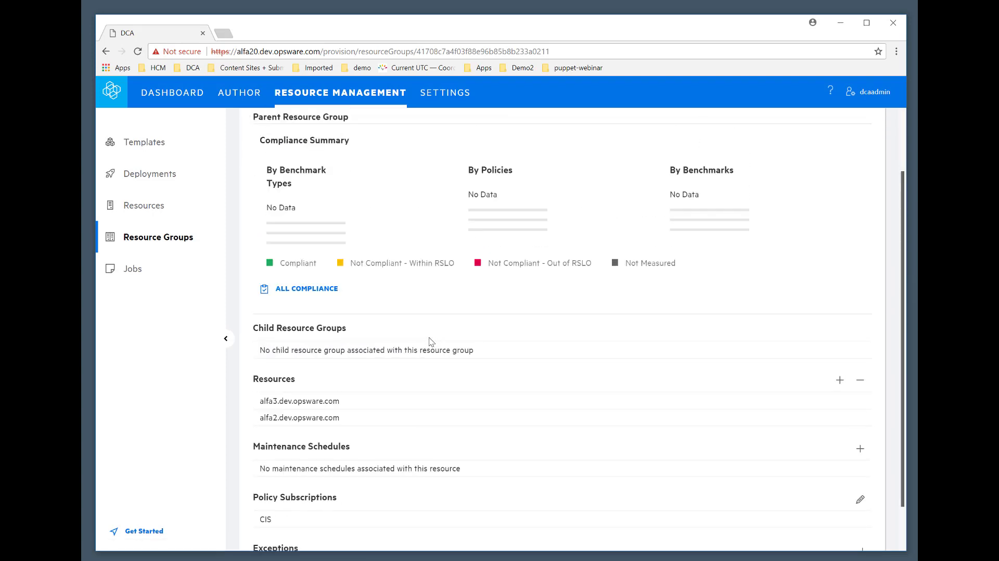
{"action": "scroll", "coordinate": [437, 338], "scroll_direction": "up", "scroll_amount": 1}
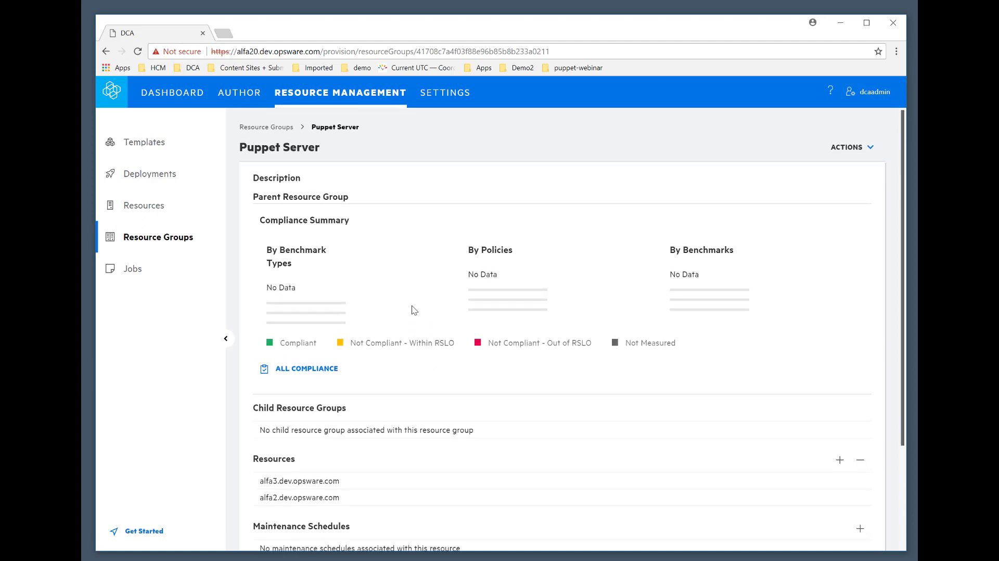
Run resource discovery on alfa3.dev.opsware.com and check the discovery job's status in the job list.
{"action": "left_click", "coordinate": [135, 208]}
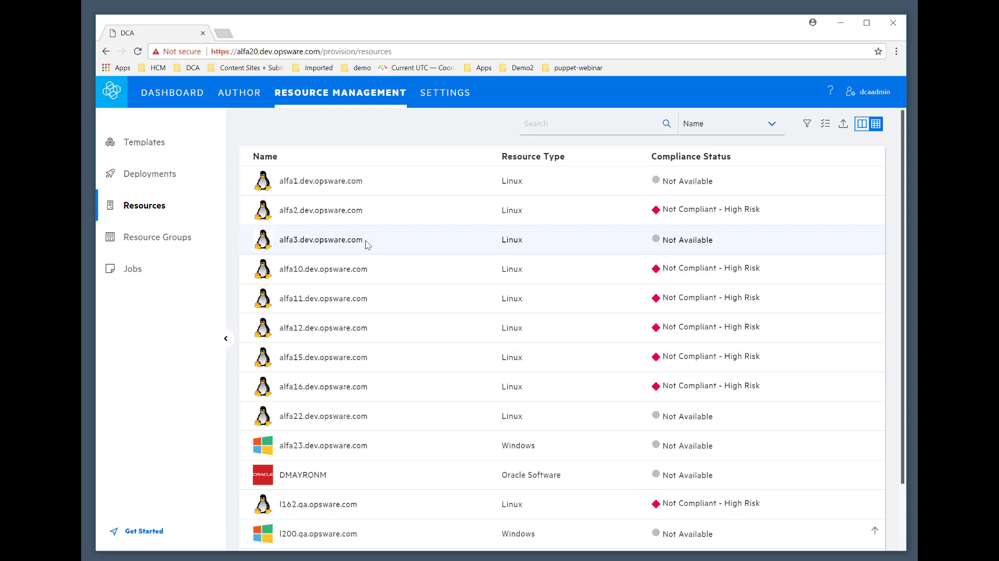
{"action": "left_click", "coordinate": [365, 243]}
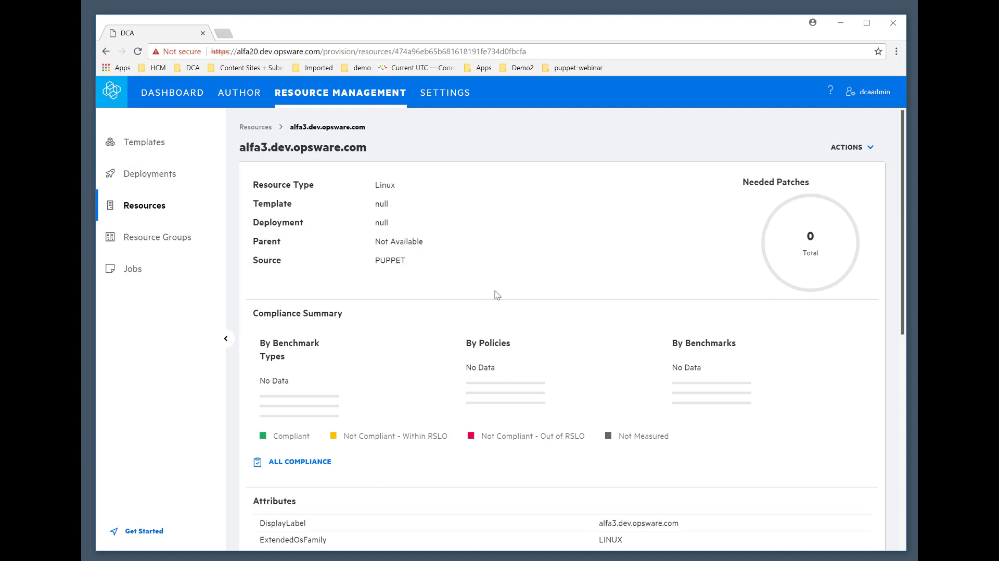
{"action": "left_click", "coordinate": [842, 149]}
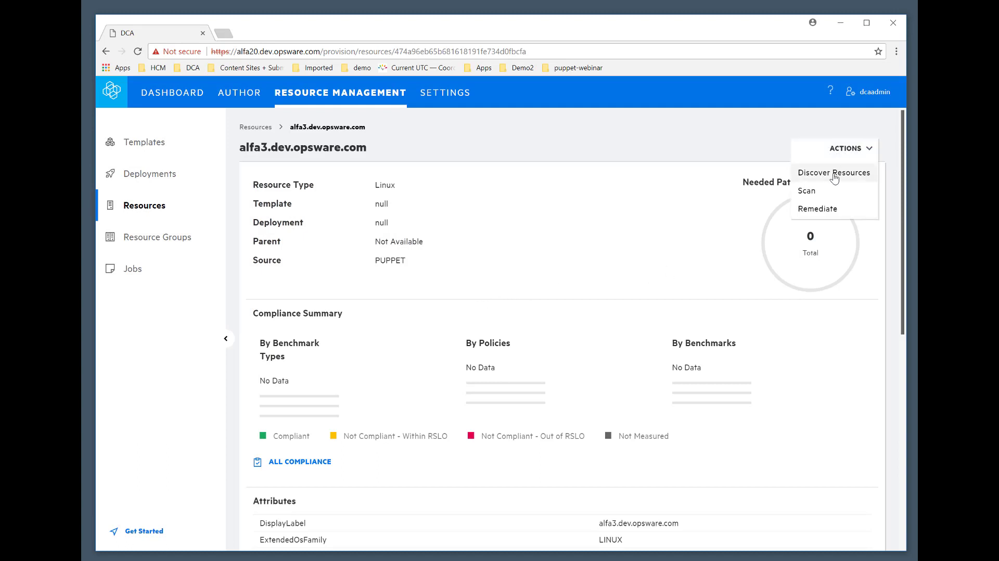
{"action": "left_click", "coordinate": [834, 177]}
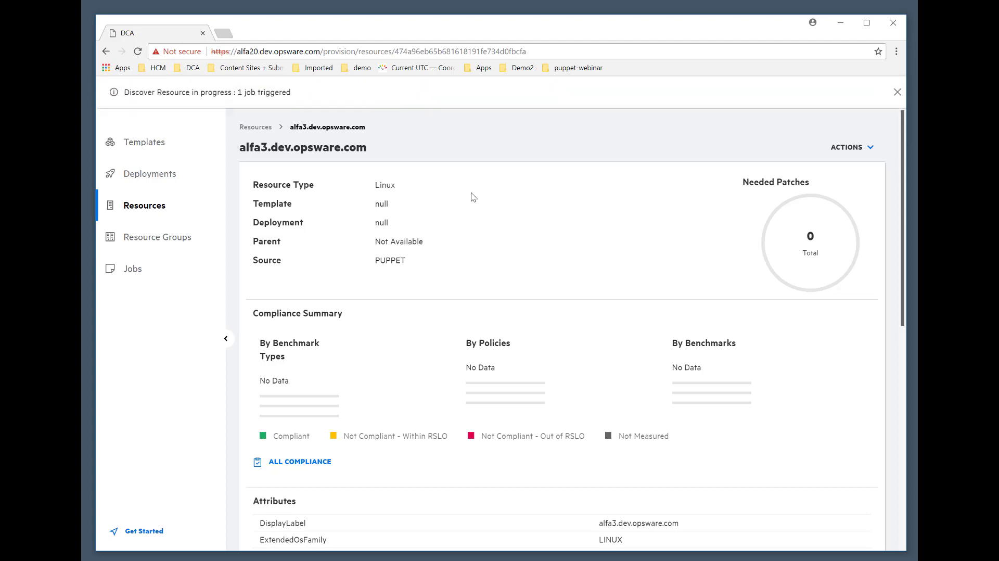
{"action": "left_click", "coordinate": [137, 272]}
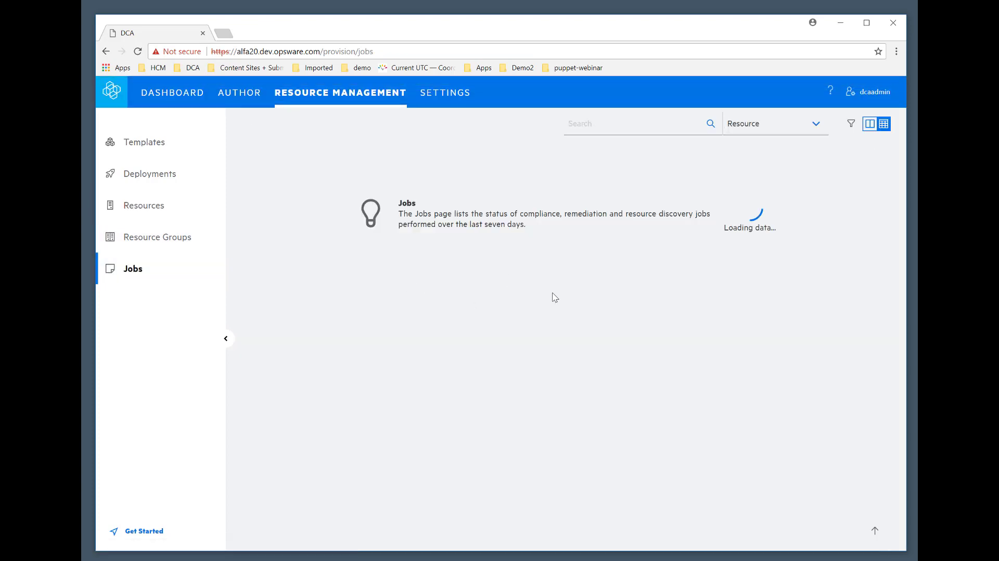
{"action": "scroll", "coordinate": [572, 338], "scroll_direction": "down", "scroll_amount": 3}
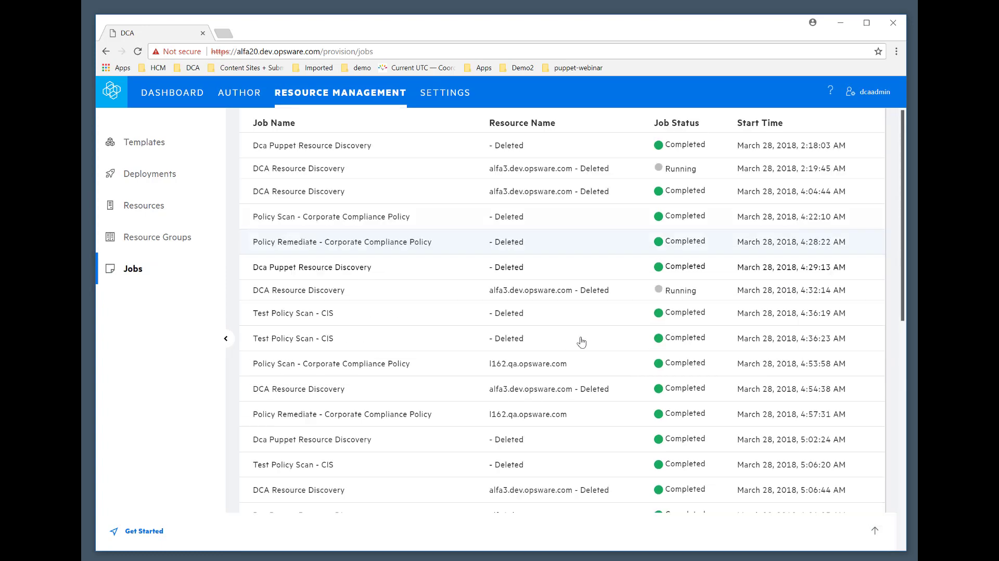
{"action": "scroll", "coordinate": [582, 342], "scroll_direction": "down", "scroll_amount": 4}
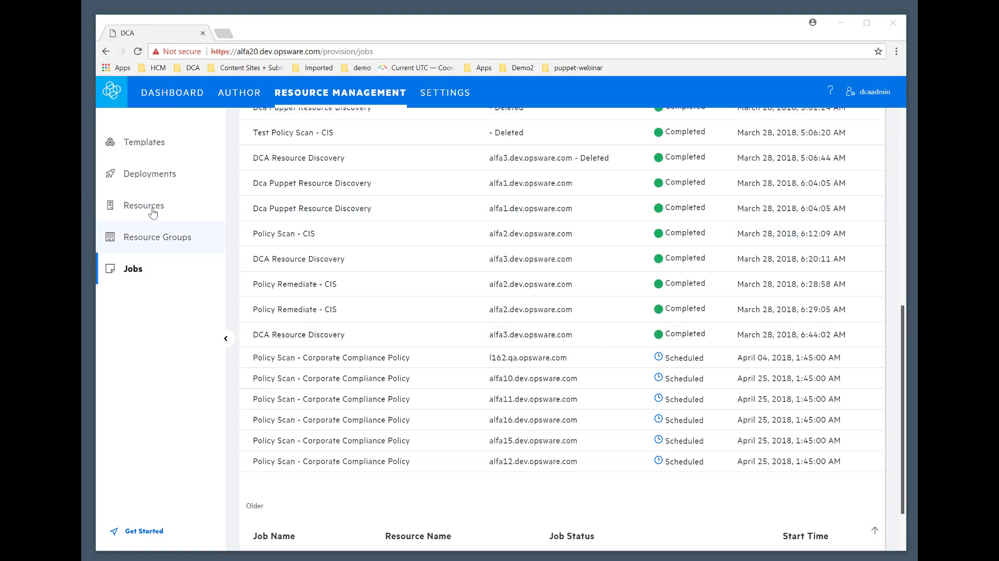
Review the contained resources, parent resource groups and policy subscriptions of alfa3.dev.opsware.com.
{"action": "left_click", "coordinate": [152, 213]}
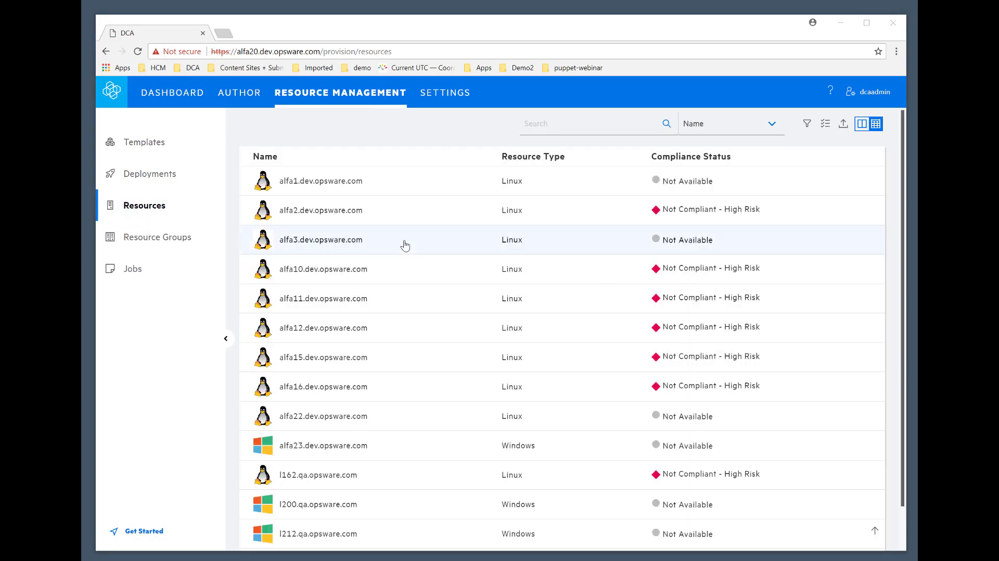
{"action": "left_click", "coordinate": [334, 242]}
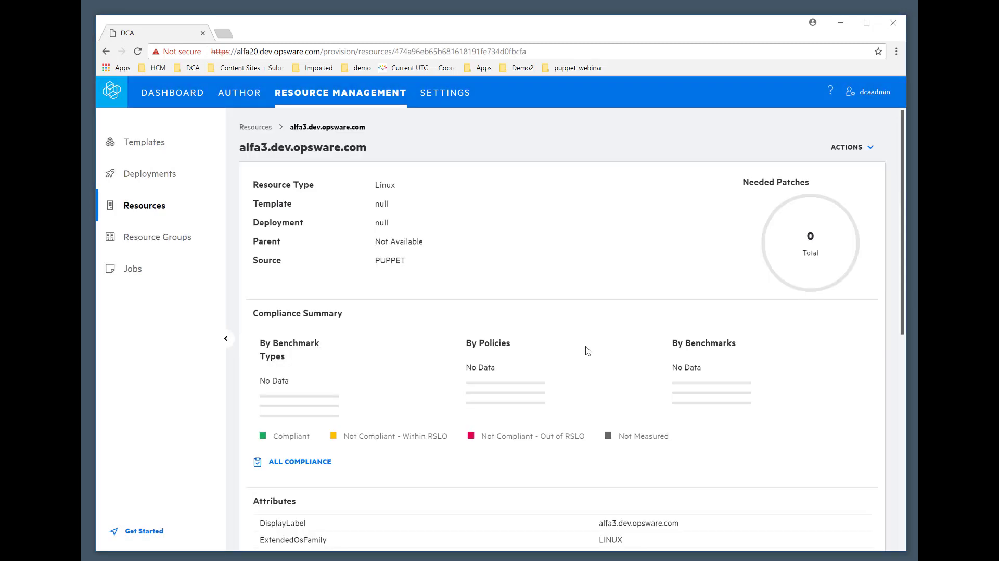
{"action": "scroll", "coordinate": [588, 350], "scroll_direction": "down", "scroll_amount": 2}
{"action": "scroll", "coordinate": [588, 351], "scroll_direction": "down", "scroll_amount": 5}
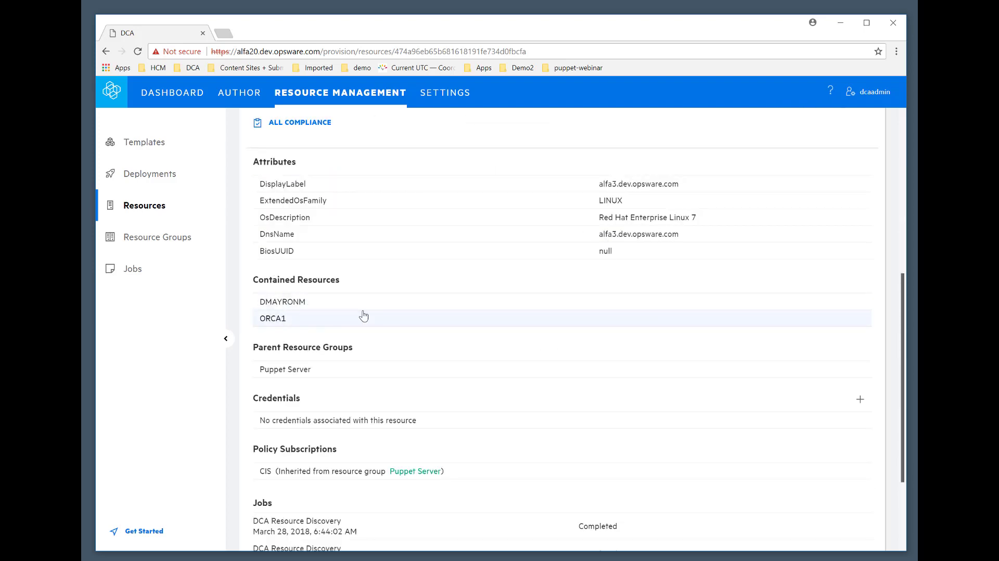
{"action": "scroll", "coordinate": [363, 316], "scroll_direction": "up", "scroll_amount": 1}
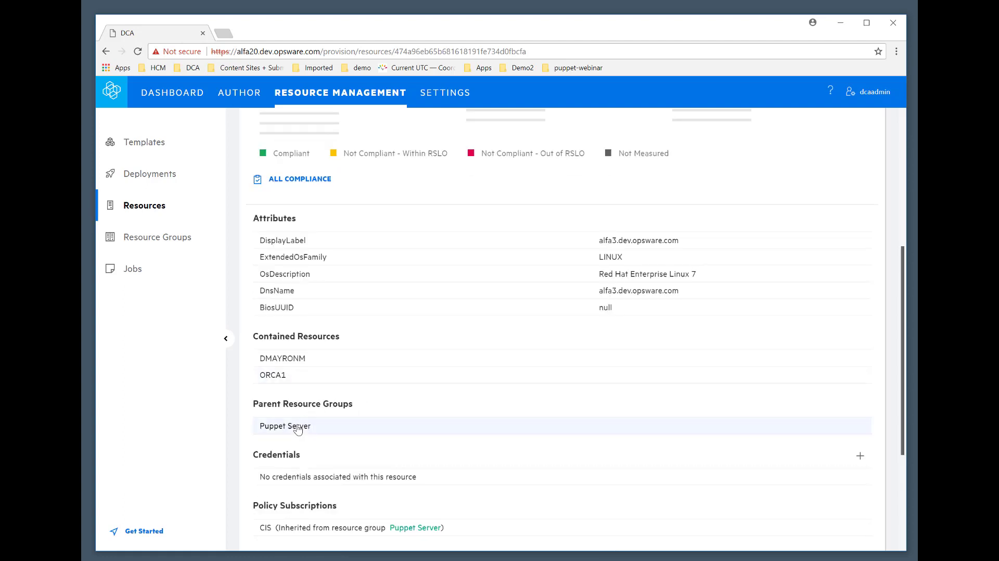
Add the Oracle Database resource ORCA1 to the Puppet Server resource group and check the group's resource list.
{"action": "left_click", "coordinate": [297, 428]}
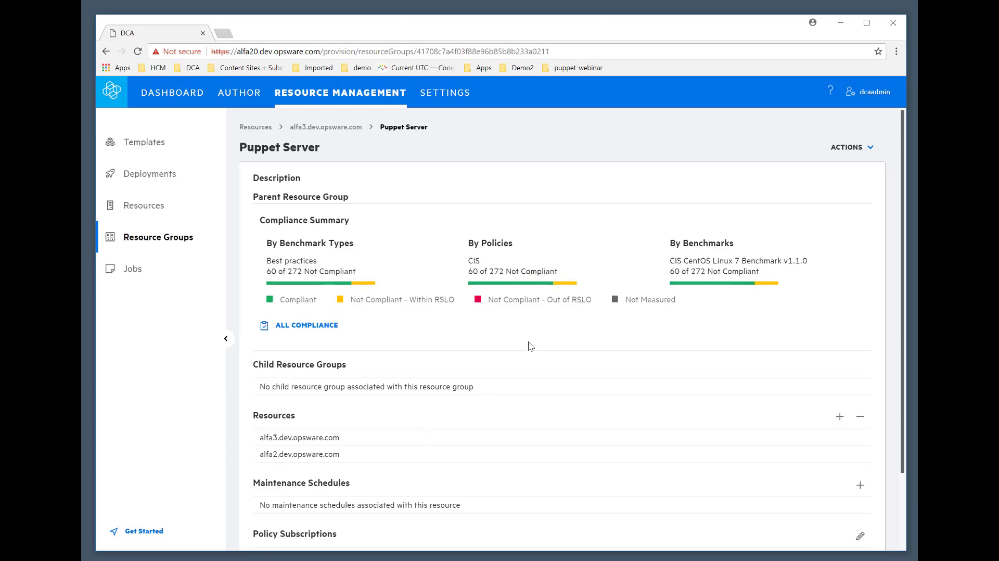
{"action": "scroll", "coordinate": [474, 326], "scroll_direction": "down", "scroll_amount": 3}
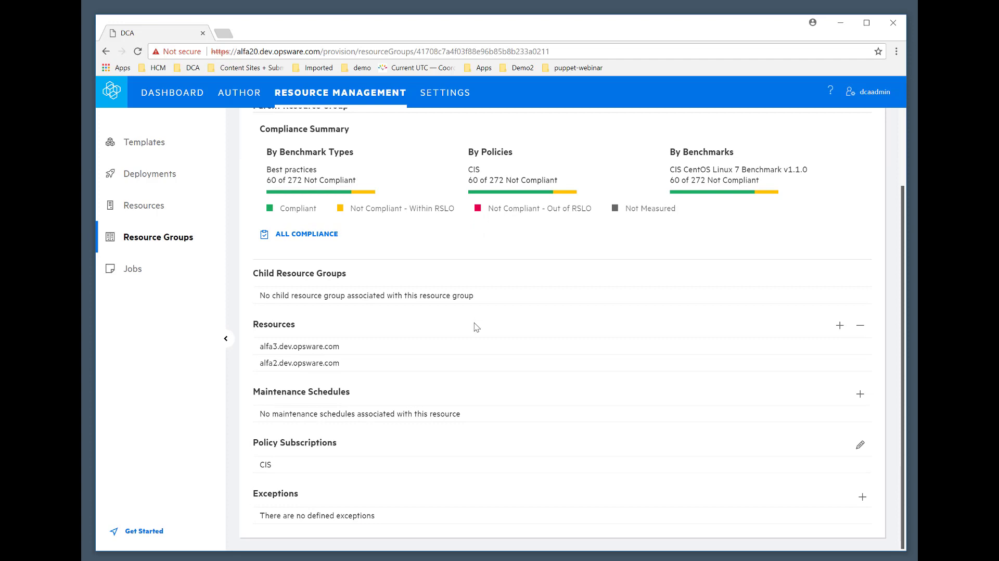
{"action": "left_click", "coordinate": [839, 328]}
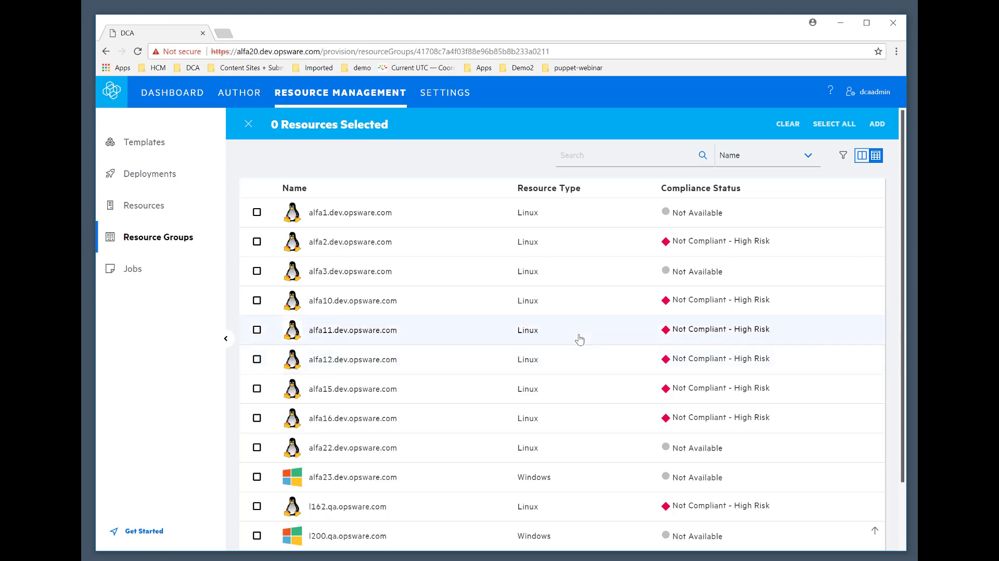
{"action": "scroll", "coordinate": [579, 340], "scroll_direction": "down", "scroll_amount": 3}
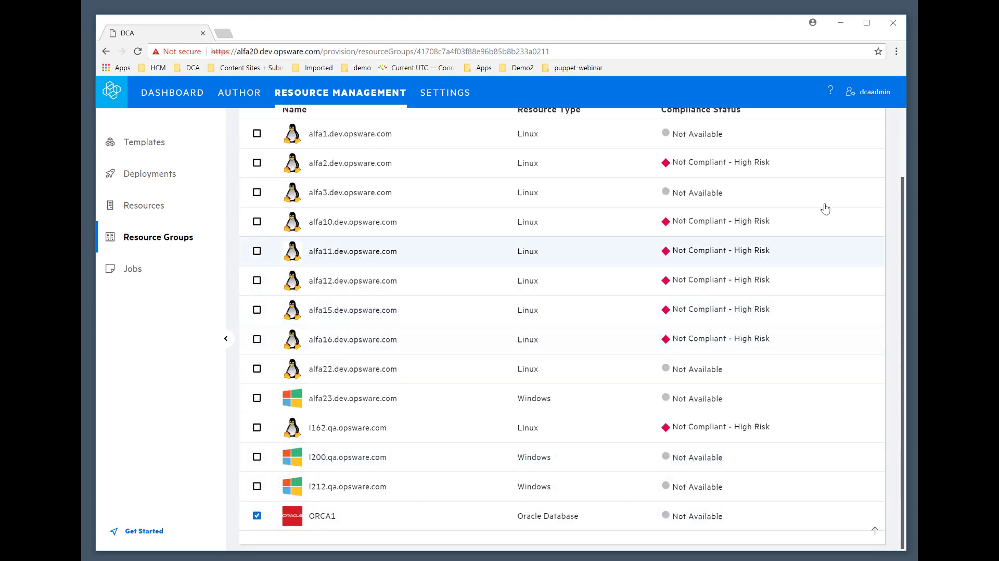
{"action": "scroll", "coordinate": [854, 241], "scroll_direction": "up", "scroll_amount": 3}
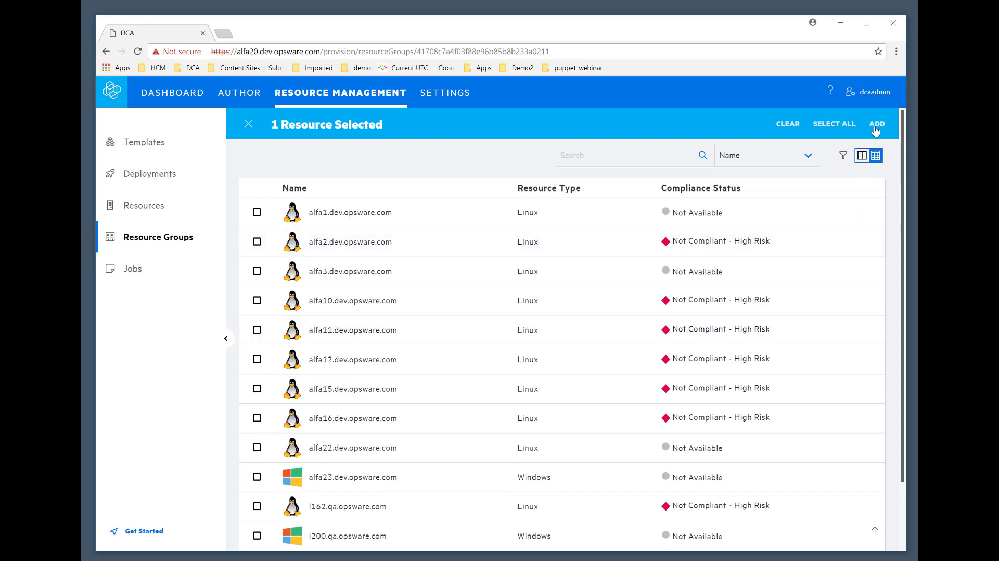
{"action": "left_click", "coordinate": [878, 125]}
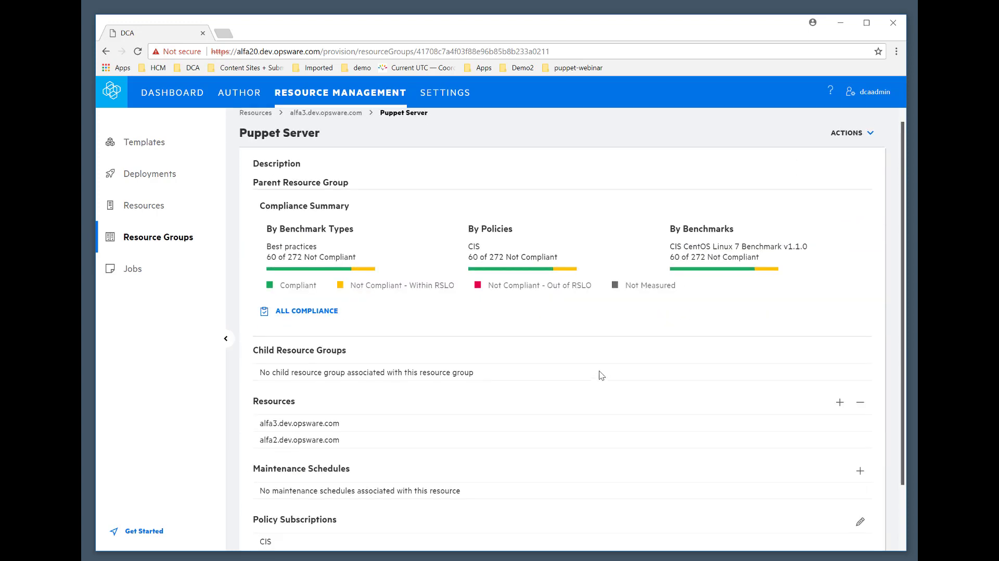
{"action": "scroll", "coordinate": [599, 364], "scroll_direction": "down", "scroll_amount": 2}
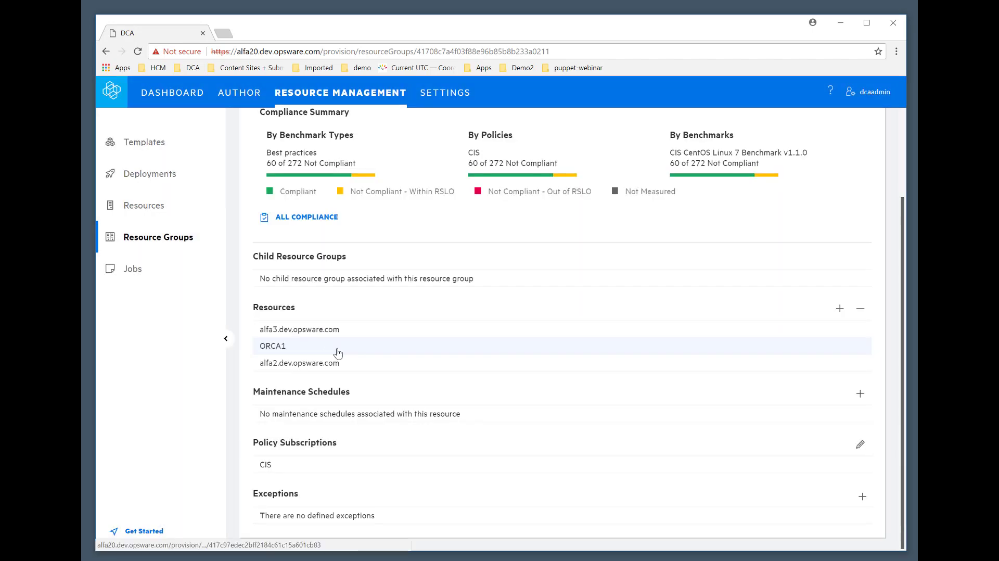
{"action": "left_click", "coordinate": [338, 353]}
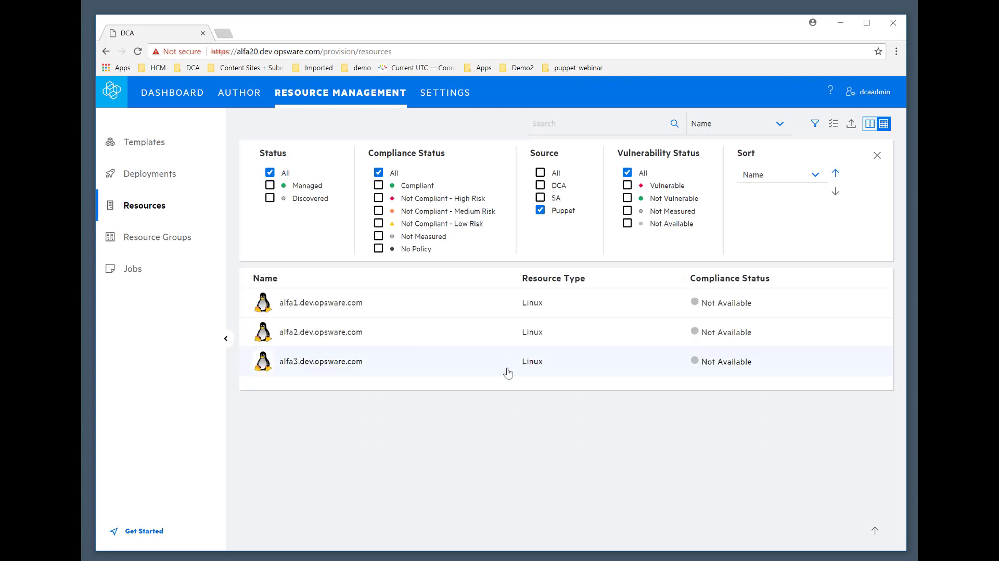
Run a CIS policy scan on alfa2.dev.opsware.com and check the scan job's status in the job list.
{"action": "left_click", "coordinate": [392, 336]}
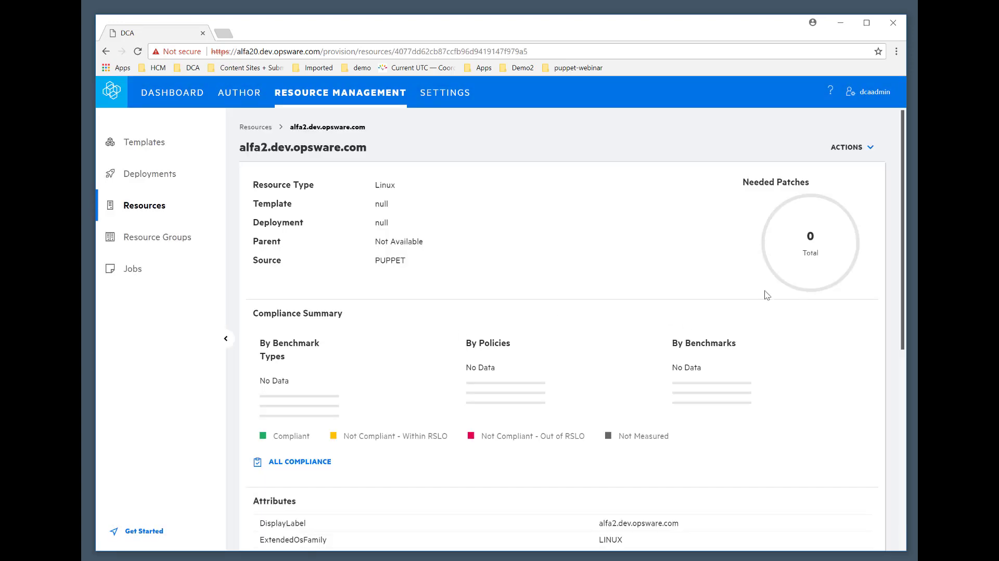
{"action": "left_click", "coordinate": [854, 150]}
{"action": "left_click", "coordinate": [808, 191]}
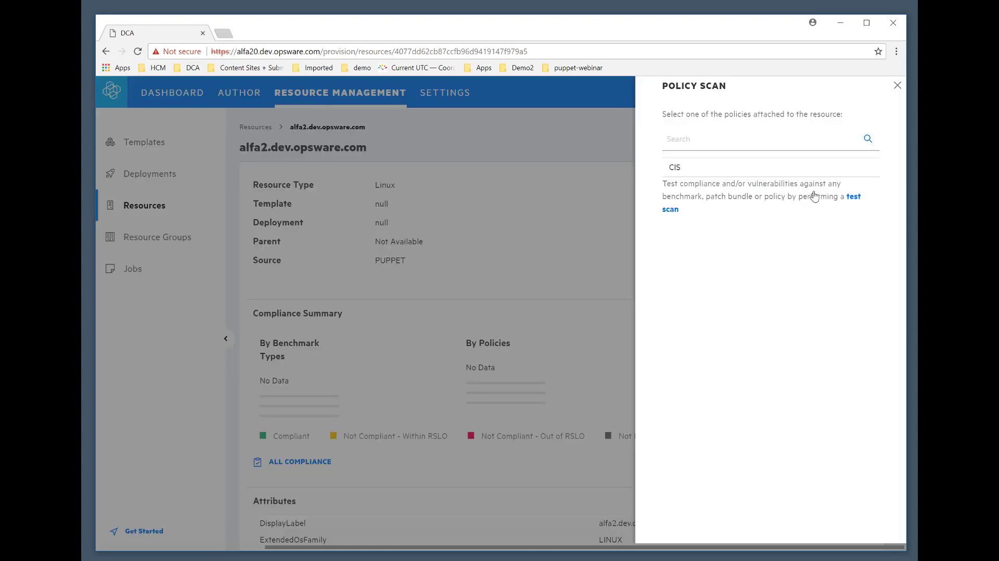
{"action": "left_click", "coordinate": [677, 168]}
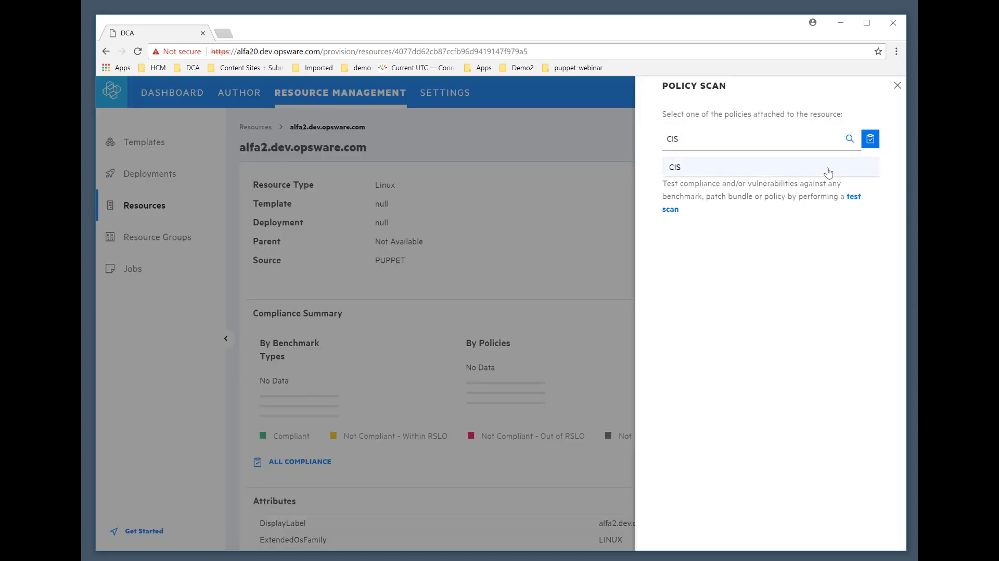
{"action": "left_click", "coordinate": [879, 139]}
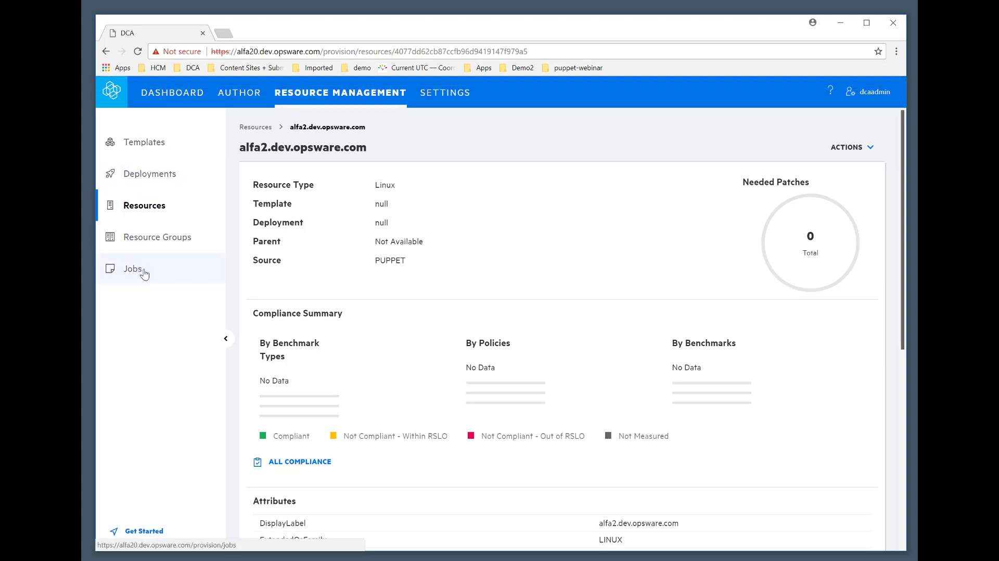
{"action": "left_click", "coordinate": [145, 274]}
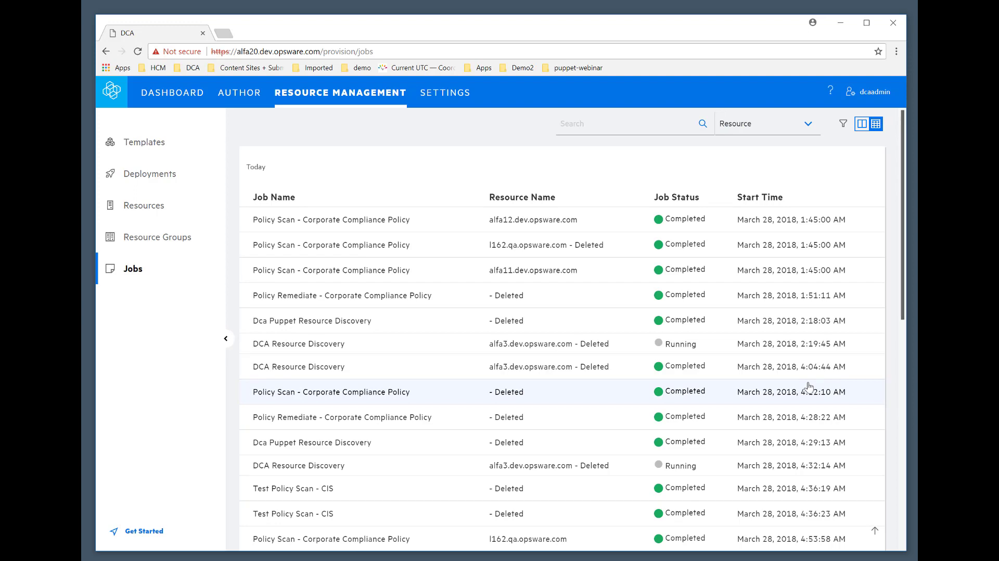
{"action": "scroll", "coordinate": [810, 388], "scroll_direction": "down", "scroll_amount": 4}
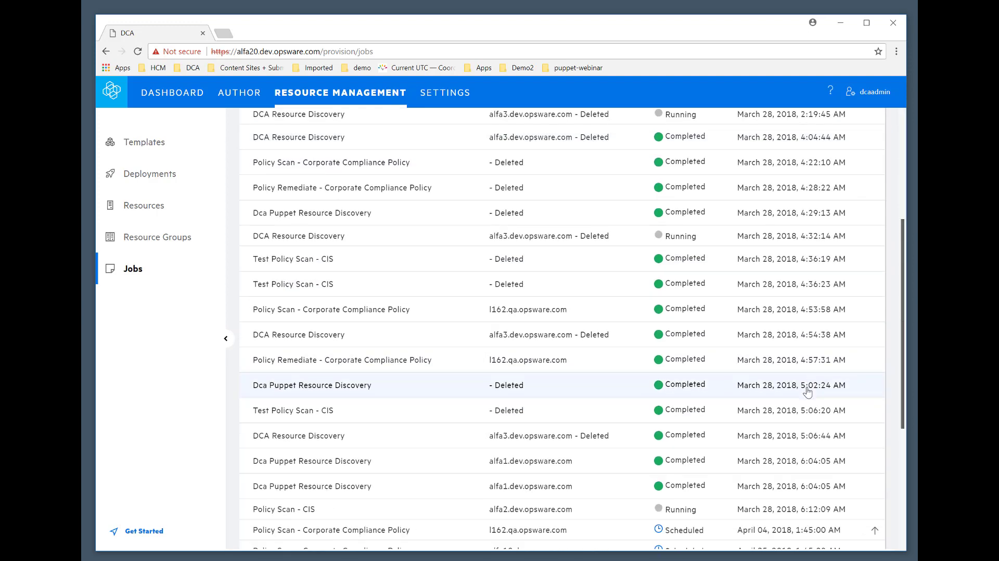
{"action": "scroll", "coordinate": [810, 388], "scroll_direction": "down", "scroll_amount": 4}
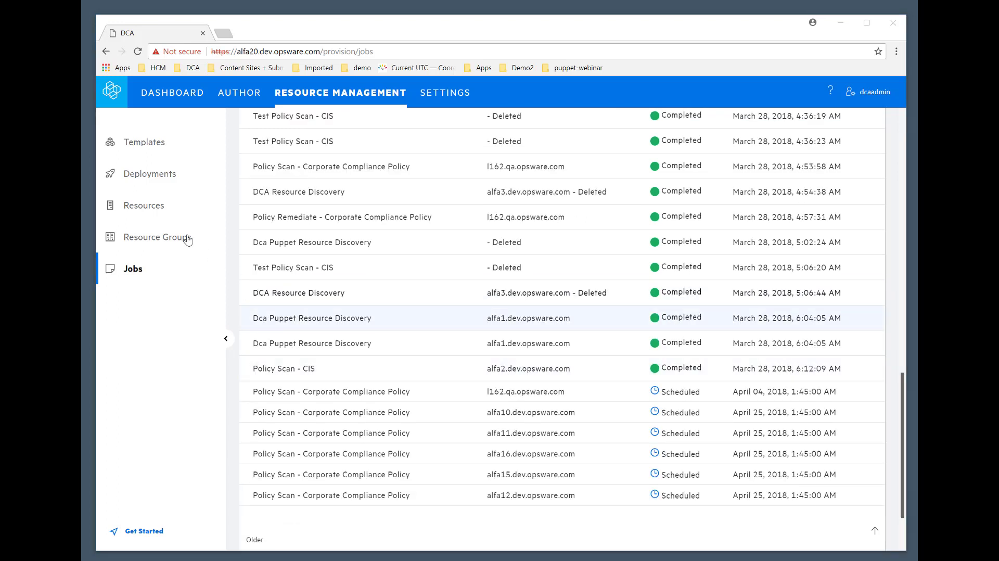
Run a policy remediation on alfa2.dev.opsware.com for the CIS policy.
{"action": "left_click", "coordinate": [204, 207]}
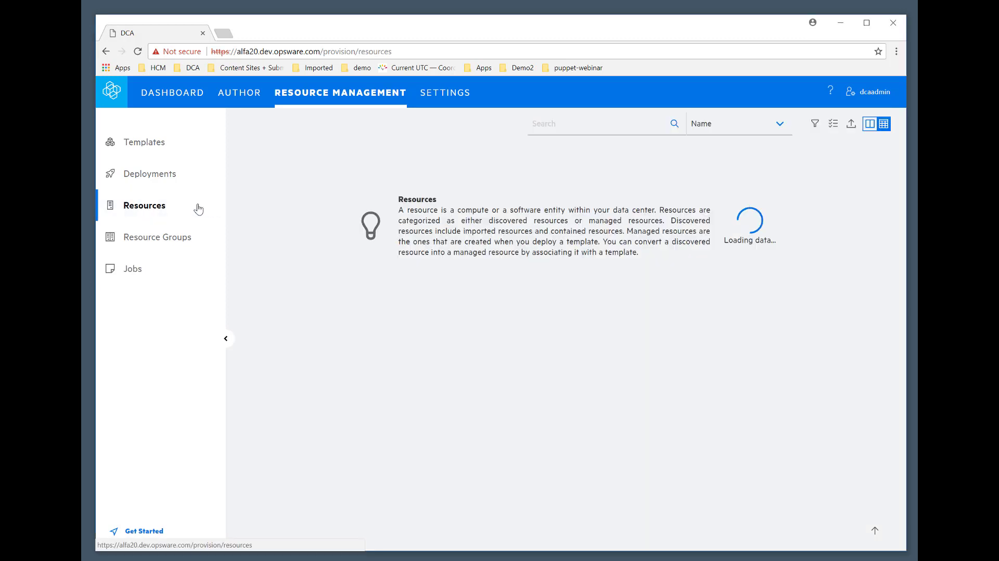
{"action": "left_click", "coordinate": [400, 336]}
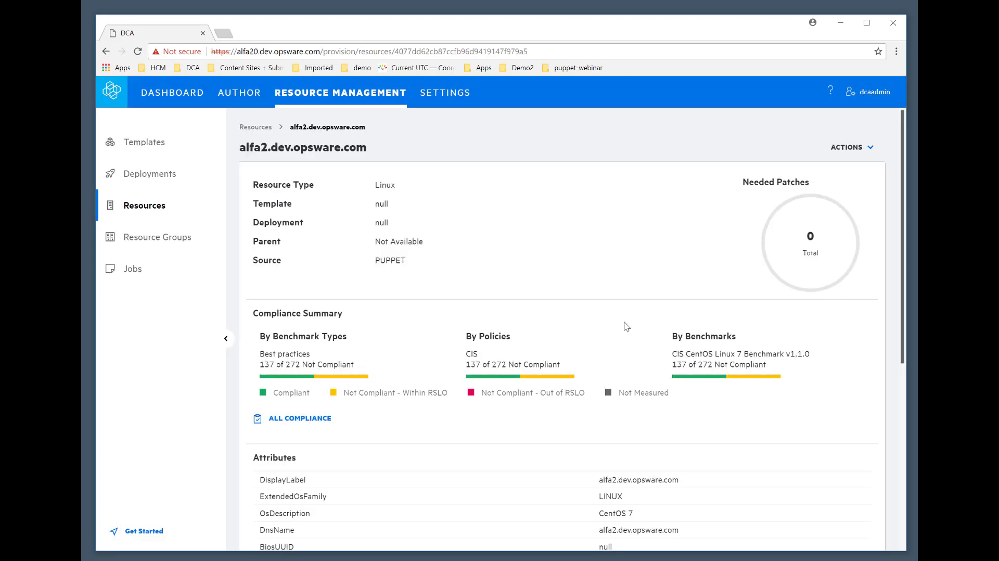
{"action": "left_click", "coordinate": [846, 149]}
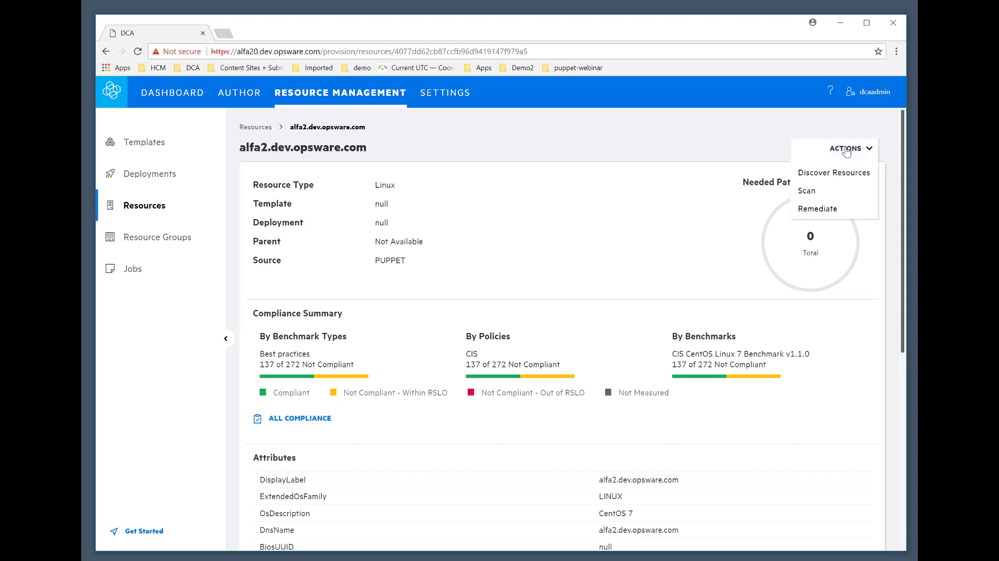
{"action": "left_click", "coordinate": [827, 210]}
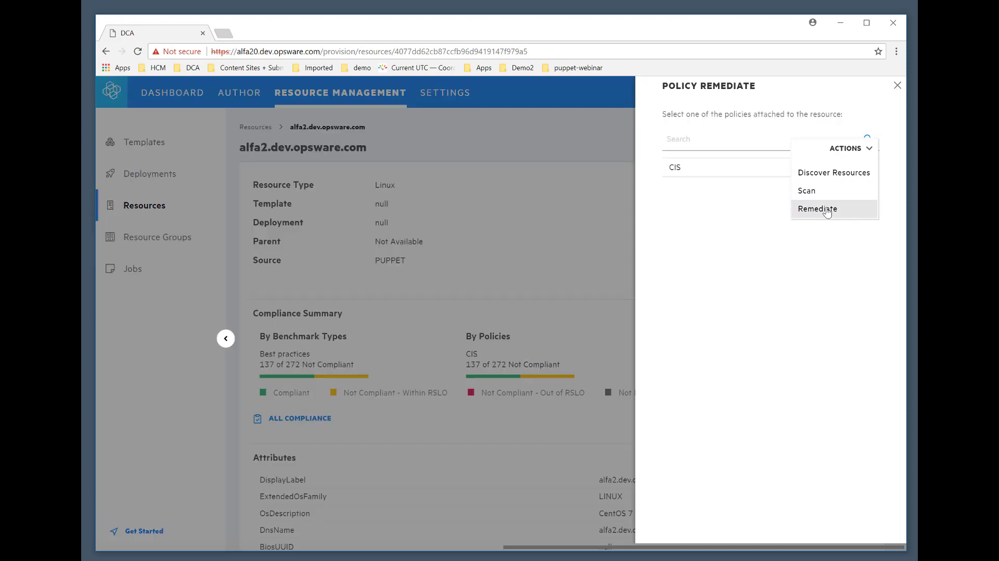
{"action": "left_click", "coordinate": [673, 174]}
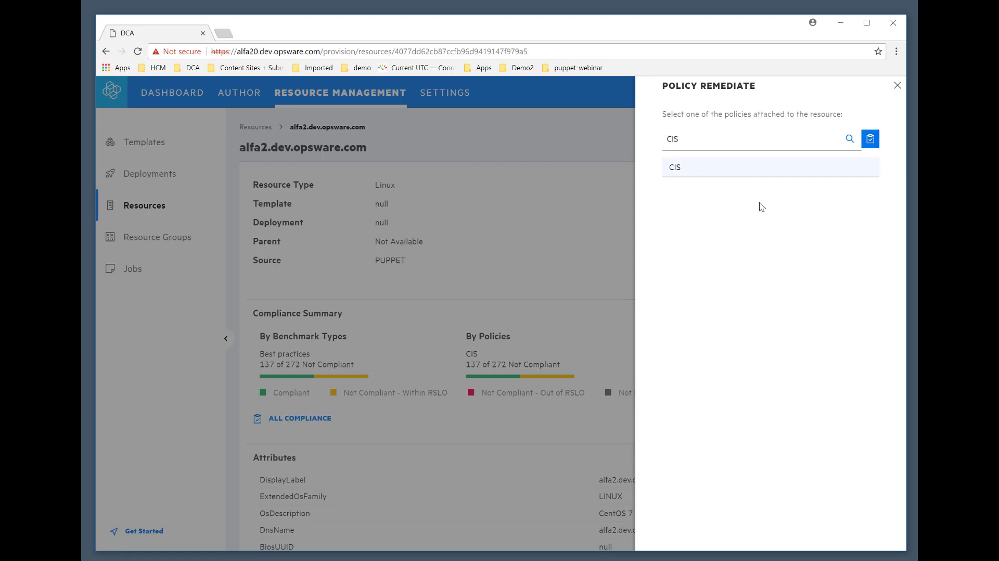
{"action": "left_click", "coordinate": [869, 140]}
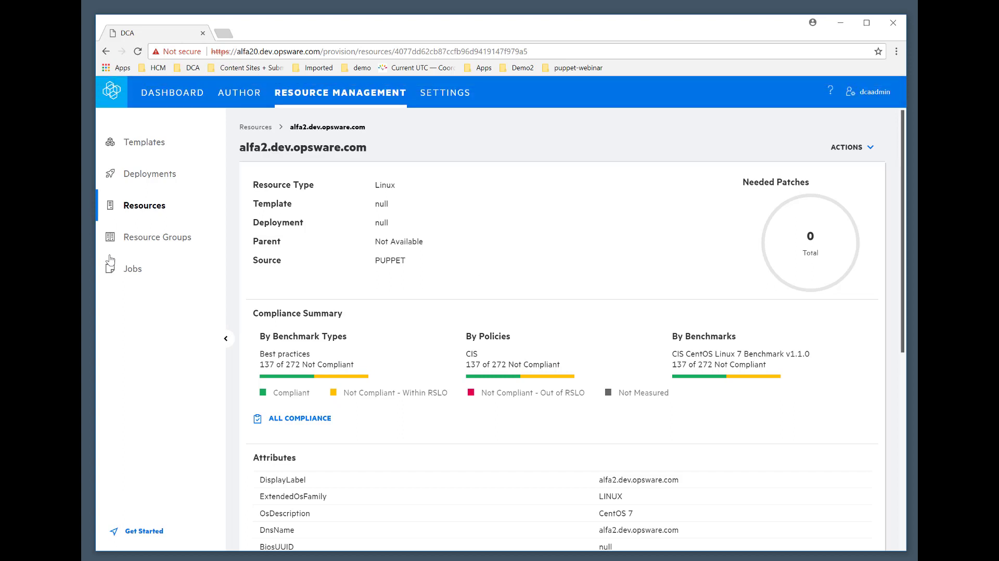
Check the status of the CIS policy remediation job for alfa2.dev.opsware.com in the job list.
{"action": "left_click", "coordinate": [136, 270]}
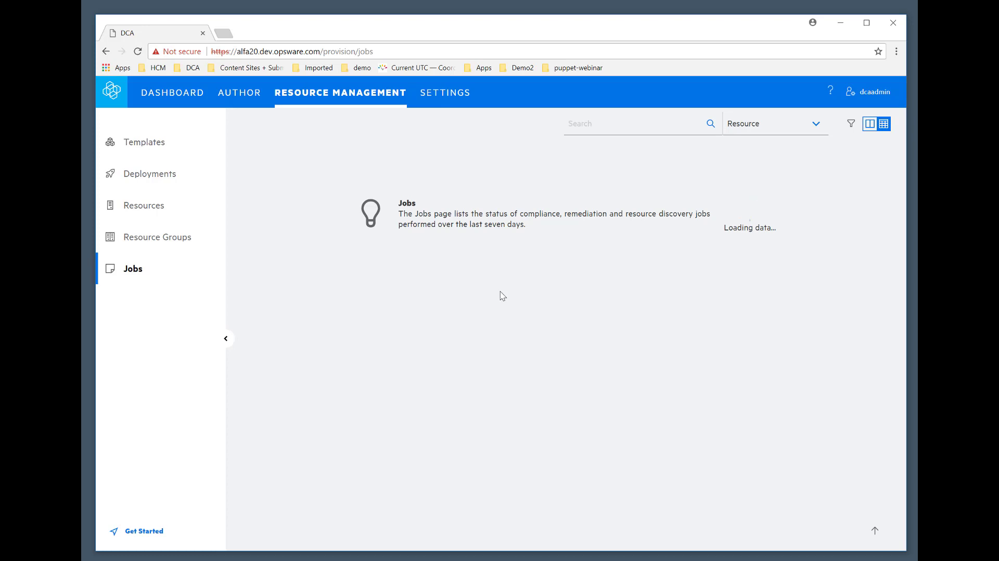
{"action": "scroll", "coordinate": [547, 307], "scroll_direction": "down", "scroll_amount": 4}
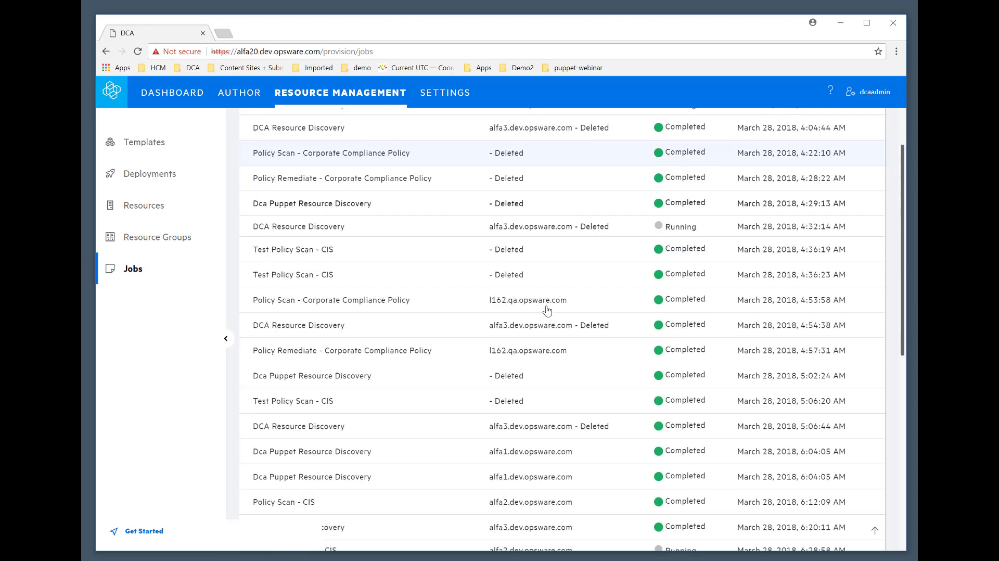
{"action": "scroll", "coordinate": [547, 310], "scroll_direction": "down", "scroll_amount": 3}
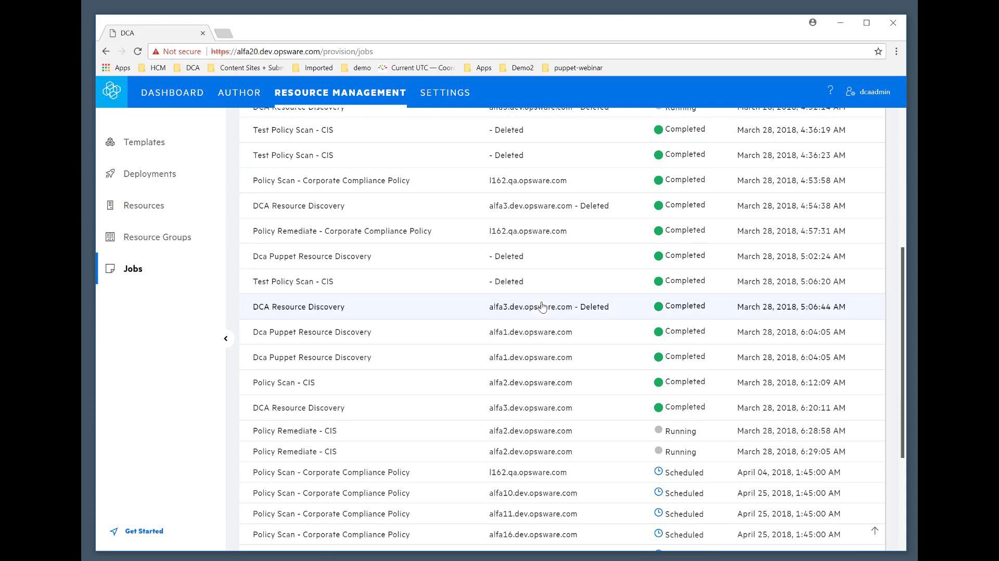
{"action": "scroll", "coordinate": [541, 307], "scroll_direction": "down", "scroll_amount": 1}
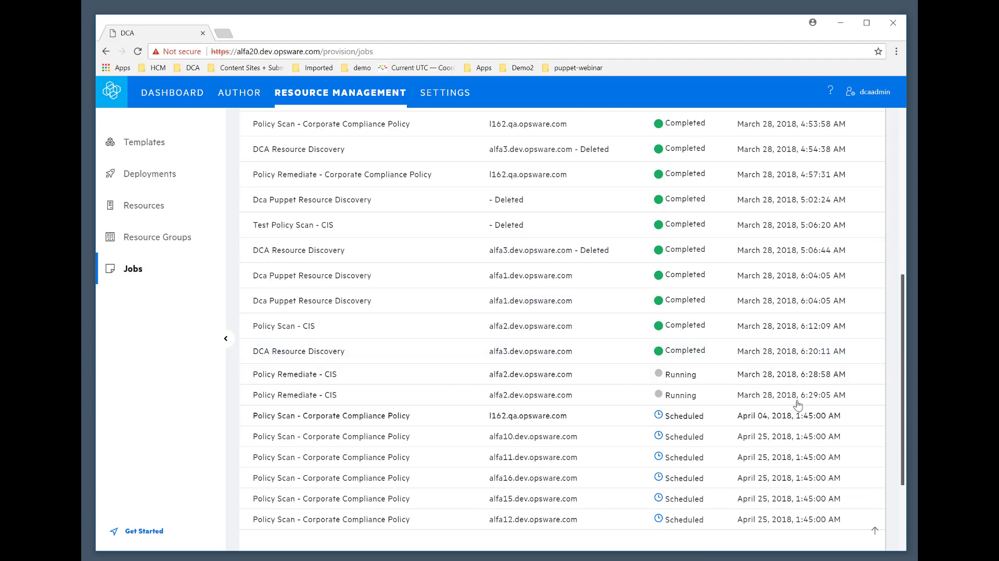
{"action": "scroll", "coordinate": [804, 406], "scroll_direction": "down", "scroll_amount": 1}
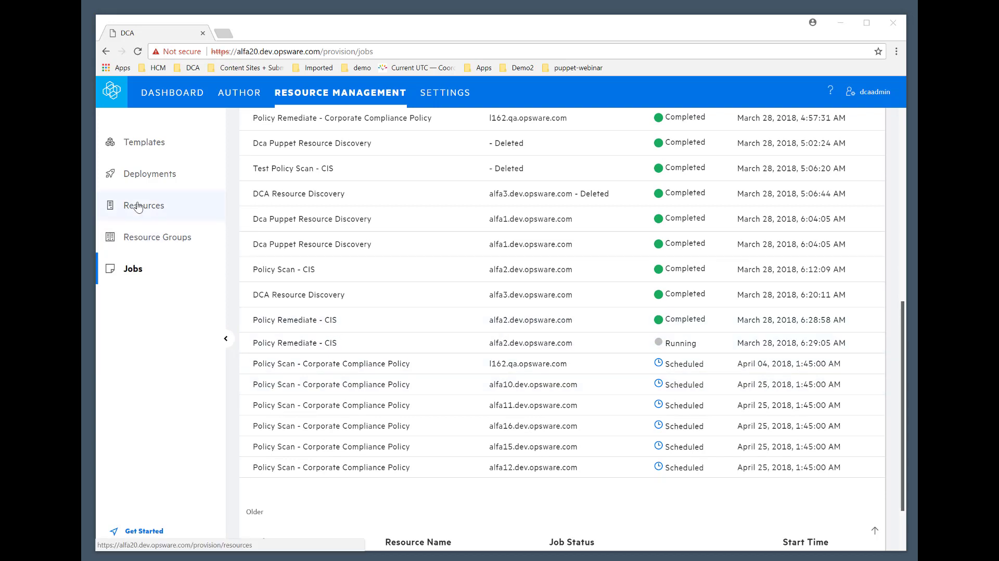
Review alfa2.dev.opsware.com's compliance summary and the details of its non-compliant rule "CentOS 7:Ensure rpcsvcgssd Service Is Enabled".
{"action": "left_click", "coordinate": [186, 210]}
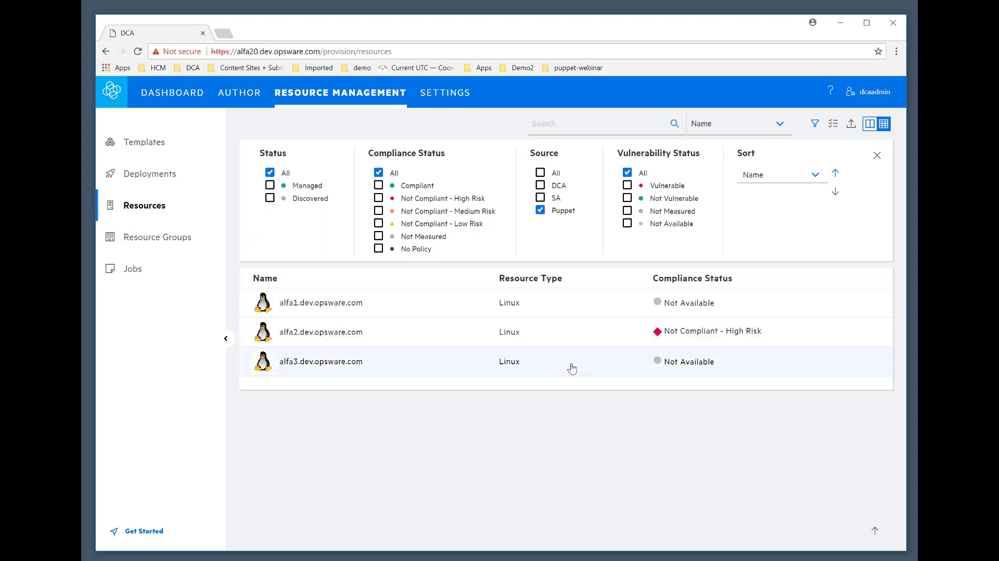
{"action": "left_click", "coordinate": [442, 334]}
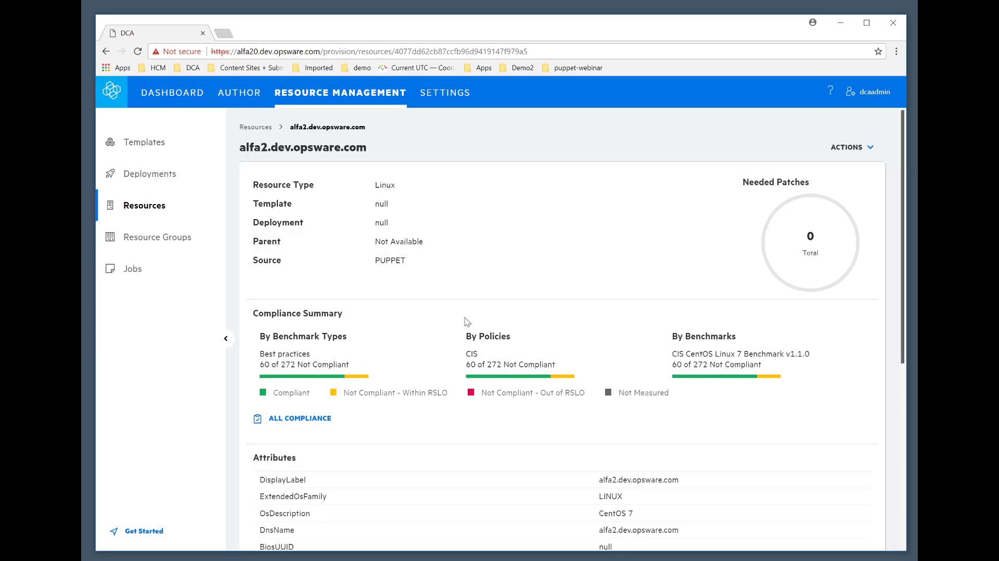
{"action": "mouse_move", "coordinate": [713, 380]}
{"action": "mouse_move", "coordinate": [516, 377]}
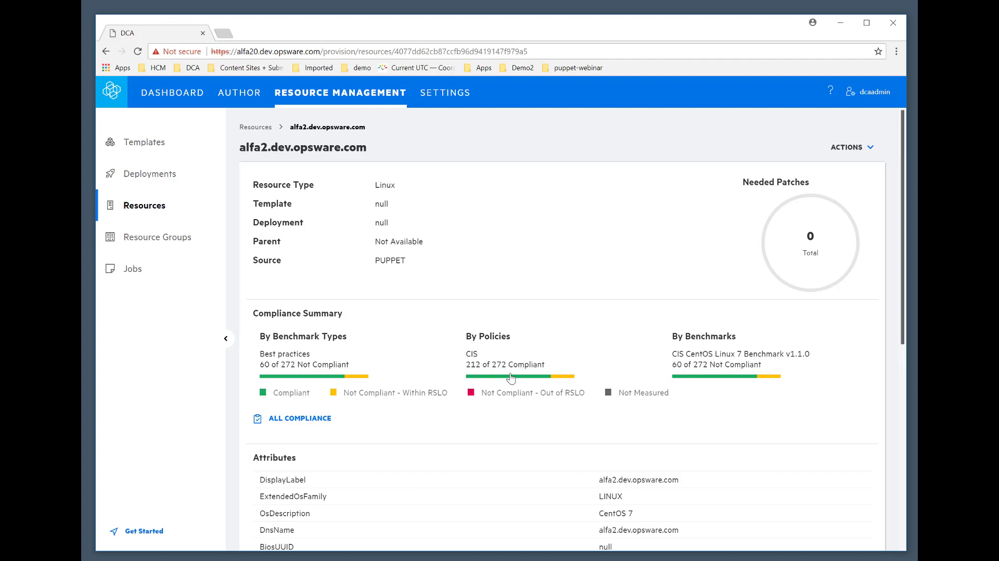
{"action": "left_click", "coordinate": [356, 377]}
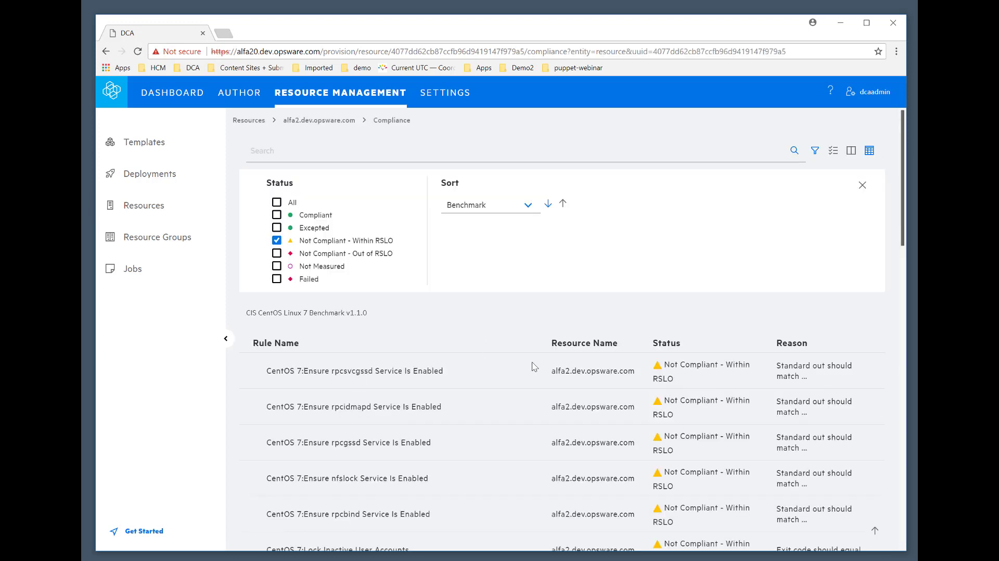
{"action": "left_click", "coordinate": [432, 378]}
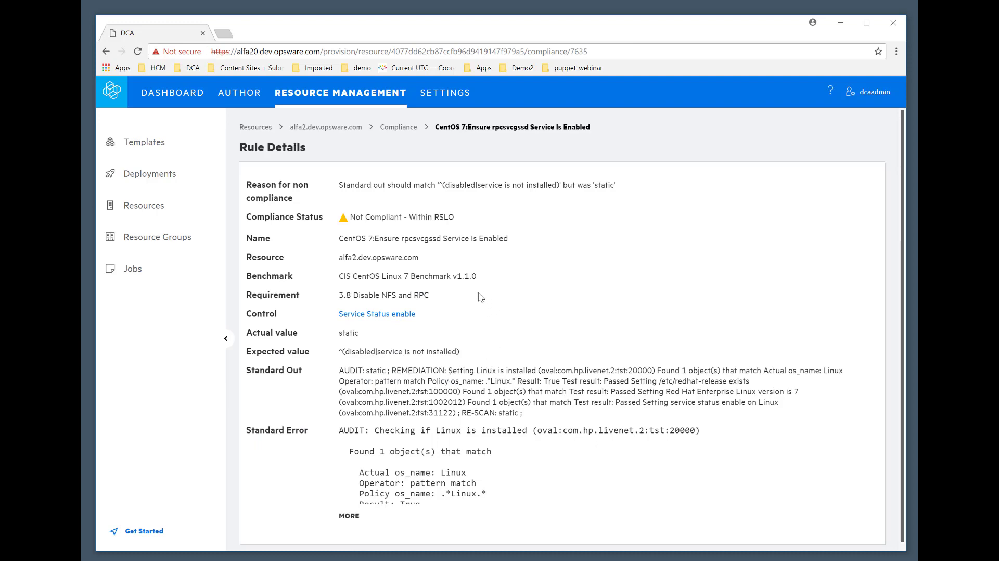
Start a new policy and name it "My Puppet Patch Policy".
{"action": "left_click", "coordinate": [240, 93]}
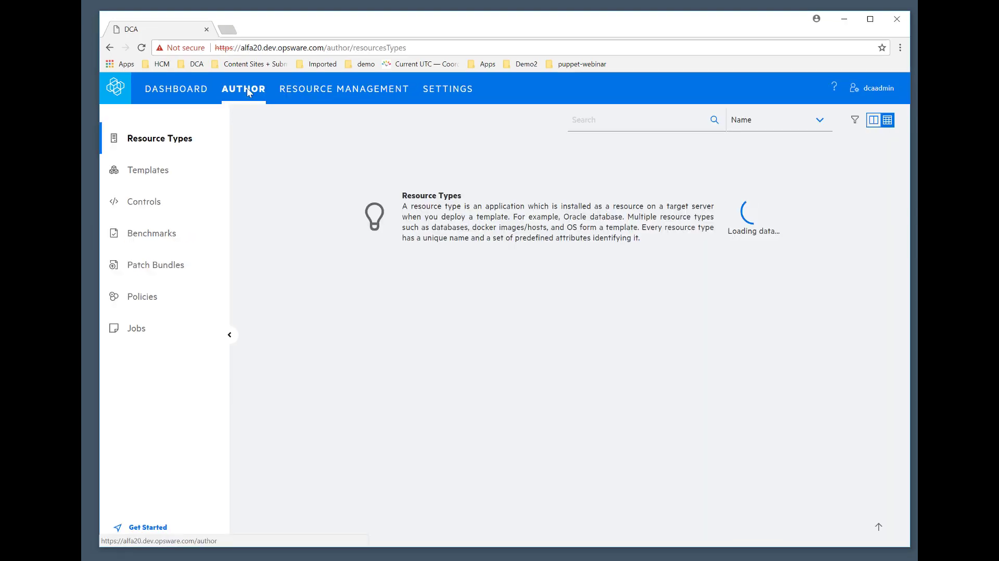
{"action": "left_click", "coordinate": [153, 301]}
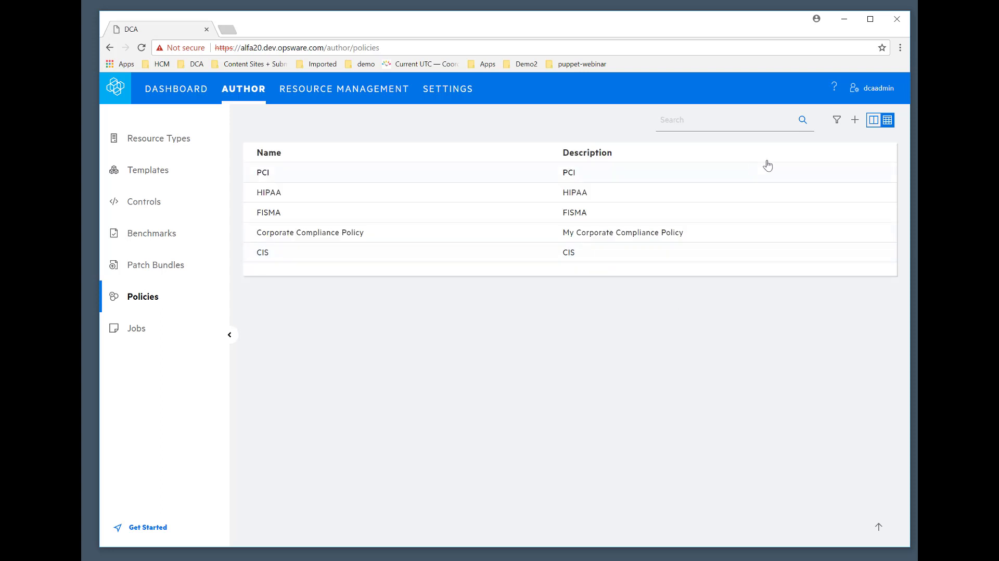
{"action": "left_click", "coordinate": [856, 121]}
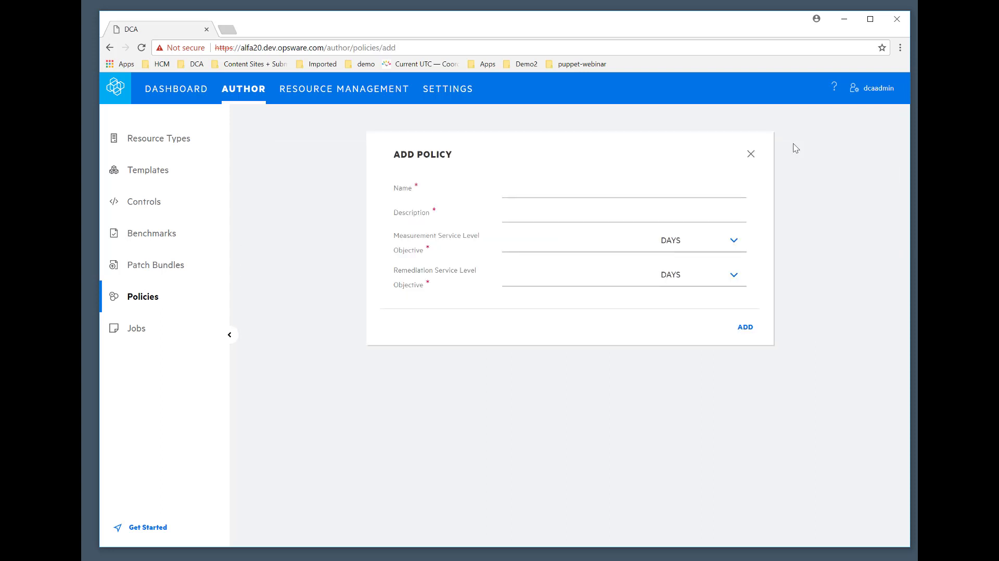
{"action": "left_click", "coordinate": [544, 189]}
{"action": "type", "text": "M"}
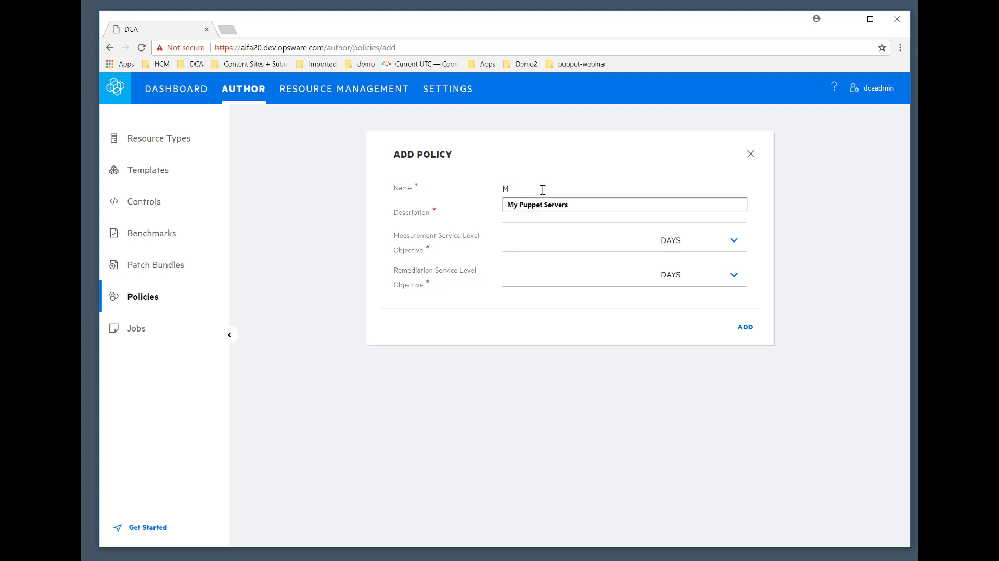
{"action": "type", "text": "y Puppet Pa"}
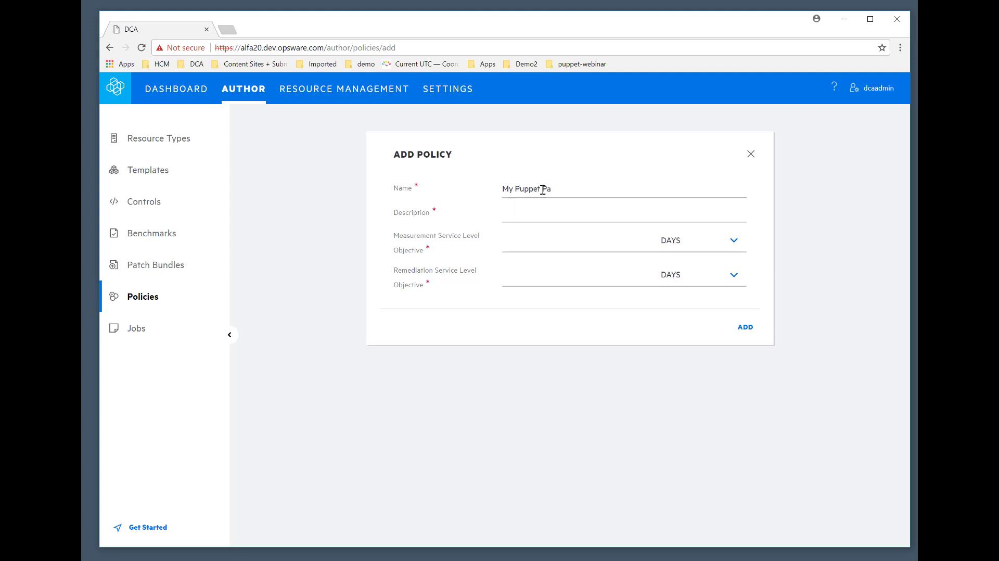
{"action": "type", "text": "tch Policy"}
Set the new policy's measurement and remediation service level objectives to 30 days each.
{"action": "left_click", "coordinate": [656, 243]}
{"action": "type", "text": "30"}
{"action": "left_click", "coordinate": [529, 275]}
{"action": "type", "text": "30"}
{"action": "left_click", "coordinate": [747, 329]}
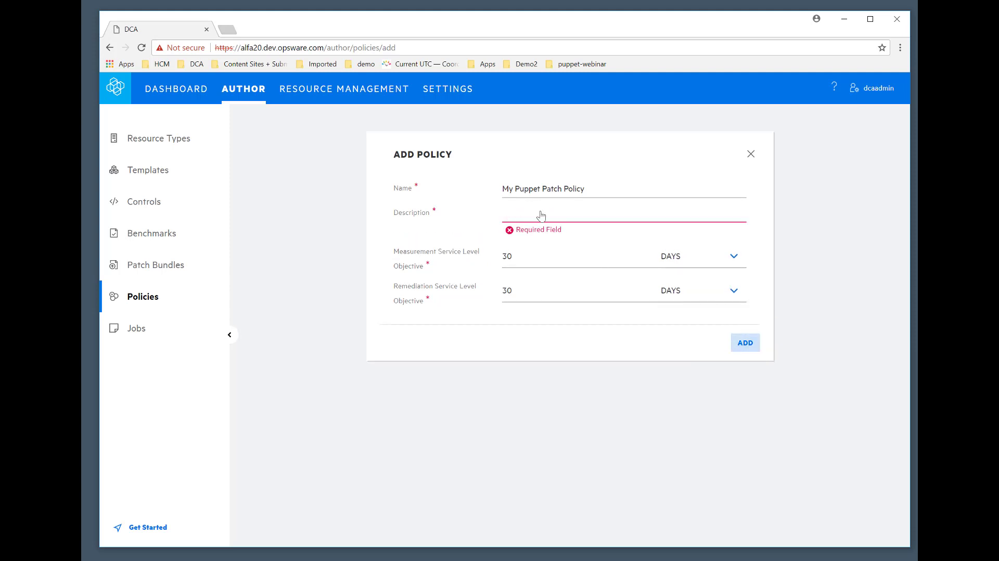
Enter "RHEL Patches" as the policy description and add the policy.
{"action": "left_click", "coordinate": [543, 214]}
{"action": "type", "text": "R"}
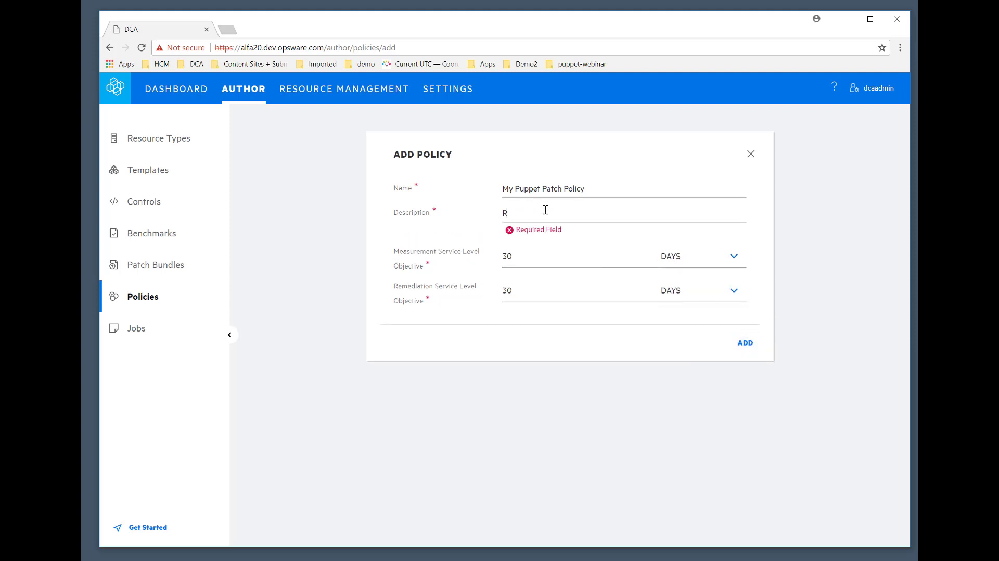
{"action": "type", "text": "HEL Patches"}
{"action": "left_click", "coordinate": [741, 342]}
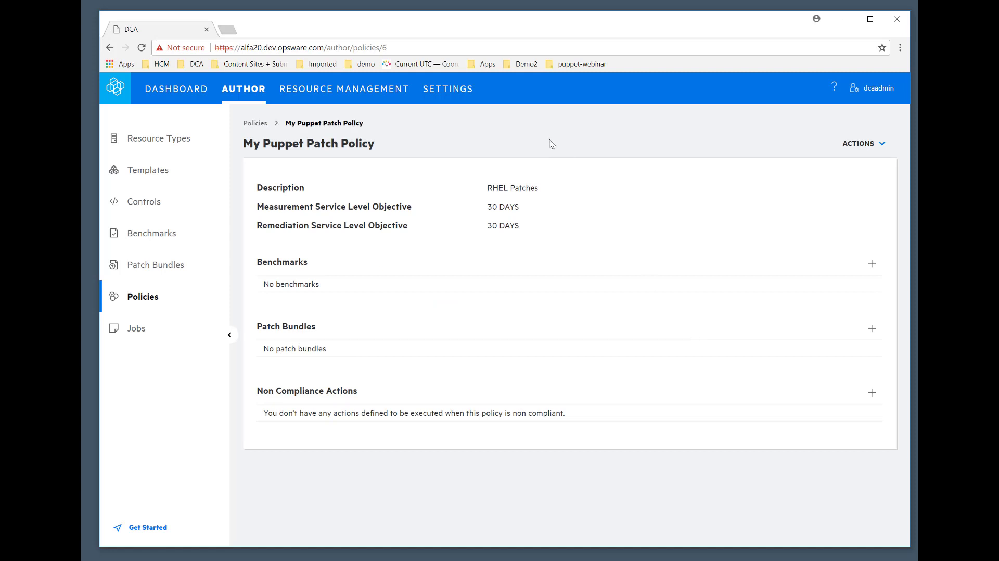
Associate the patch bundle "Vendor Recommended Patches for RHEL 7" with My Puppet Patch Policy.
{"action": "left_click", "coordinate": [873, 332]}
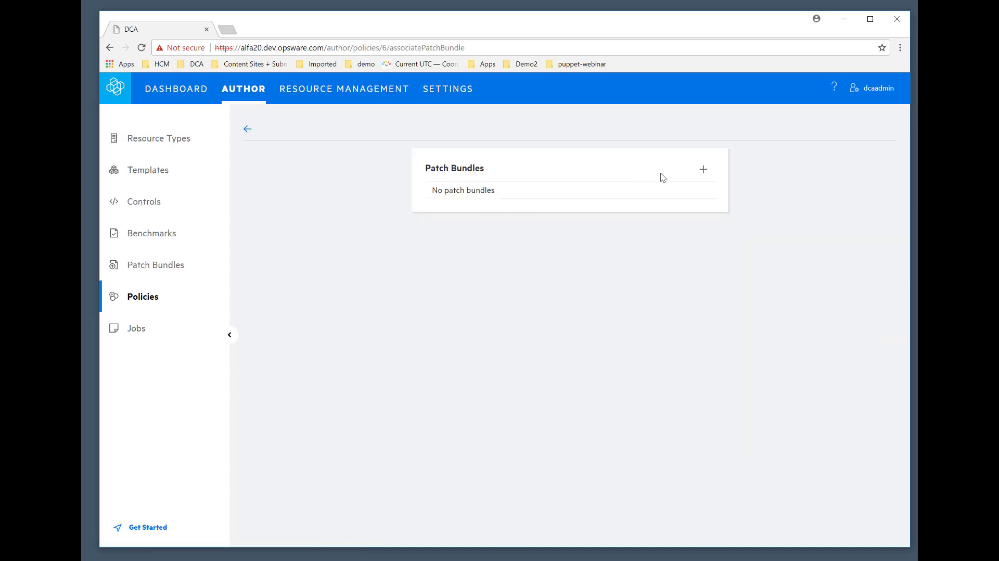
{"action": "left_click", "coordinate": [703, 177]}
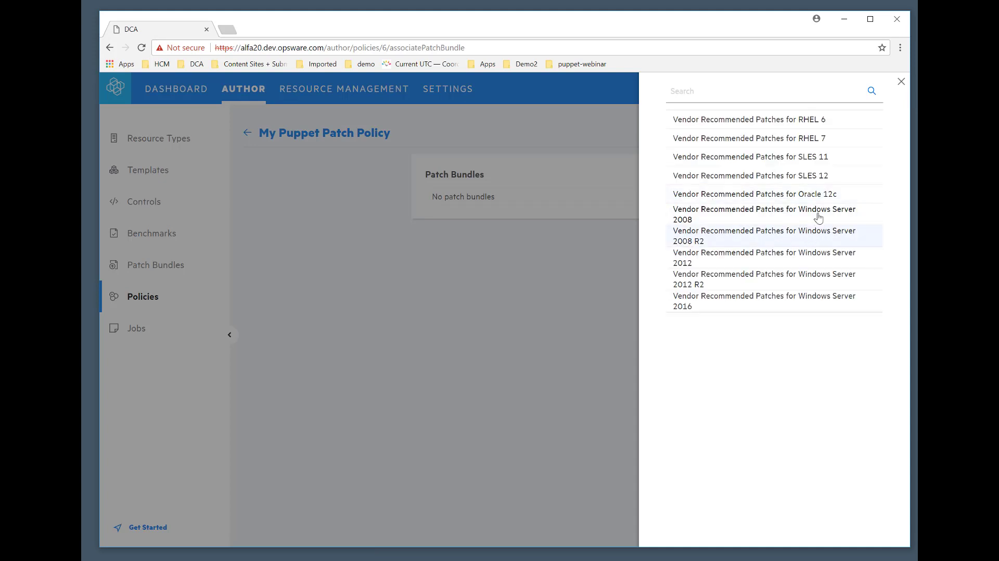
{"action": "left_click", "coordinate": [776, 139]}
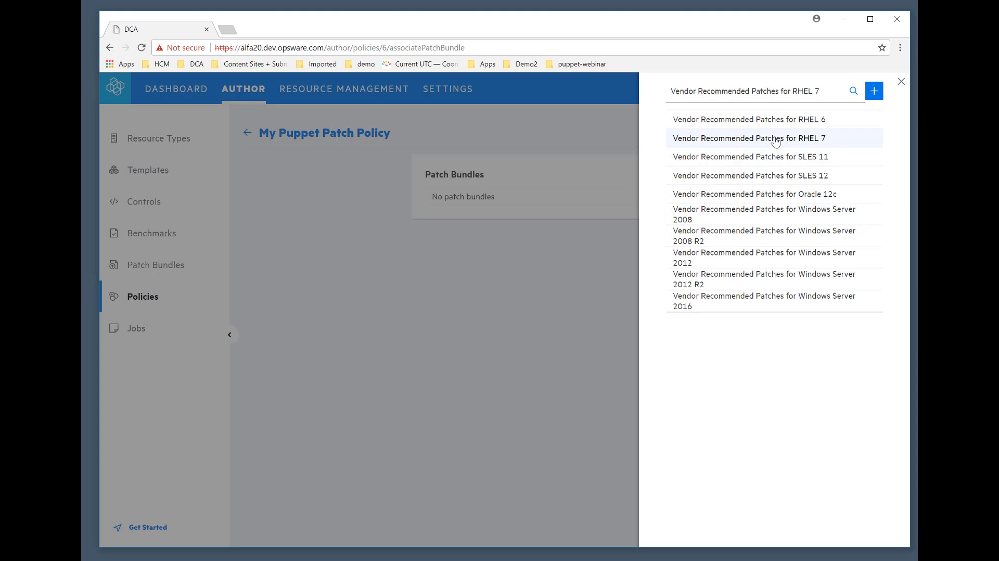
{"action": "left_click", "coordinate": [874, 92]}
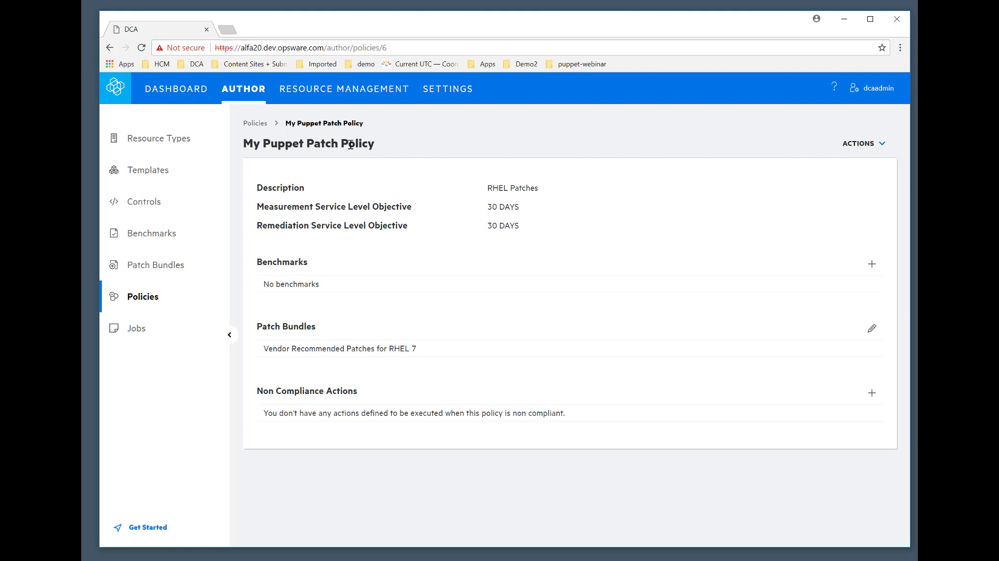
Open the Puppet Server resource group's details and review its compliance summary, resources and policy subscriptions.
{"action": "left_click", "coordinate": [348, 93]}
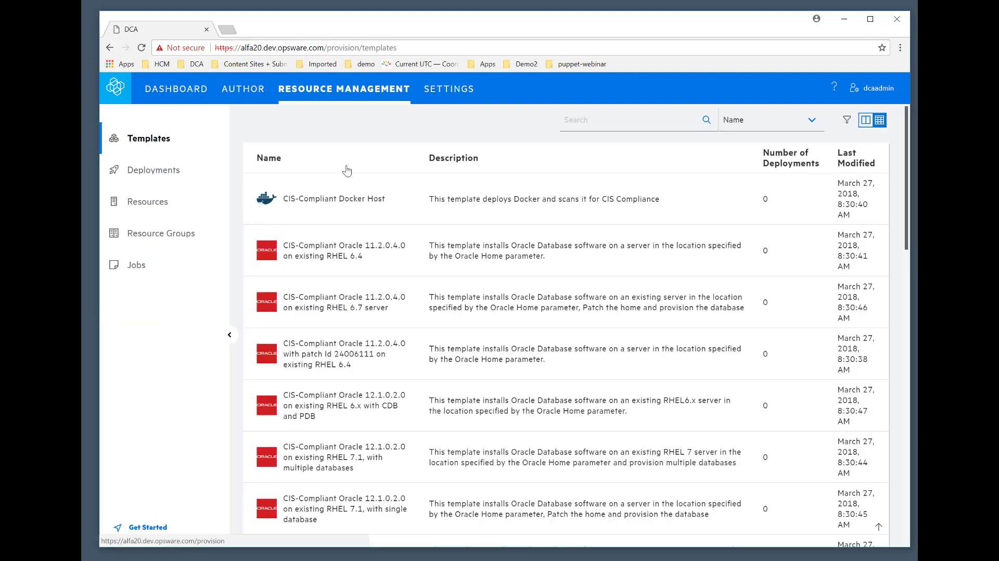
{"action": "left_click", "coordinate": [188, 239]}
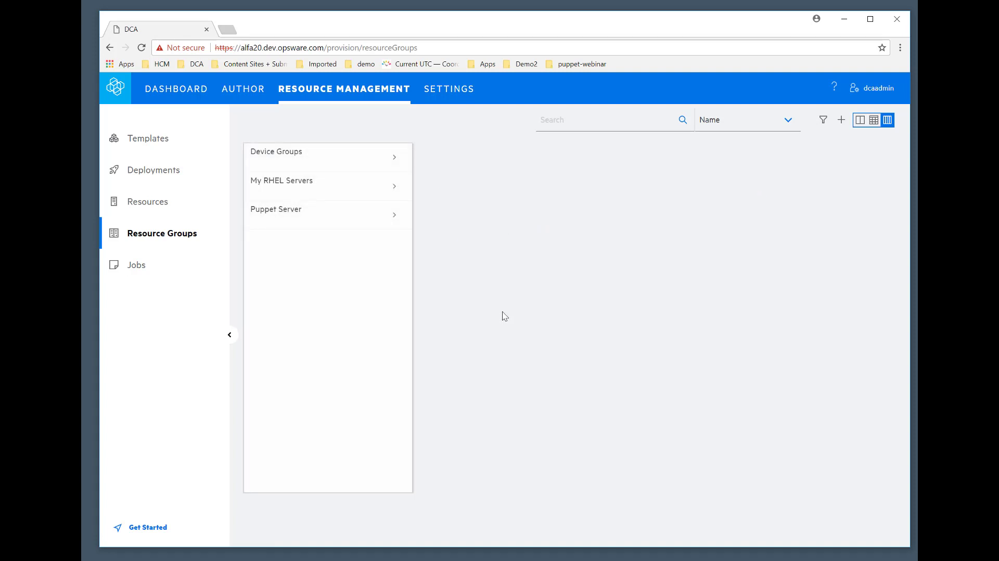
{"action": "left_click", "coordinate": [305, 222]}
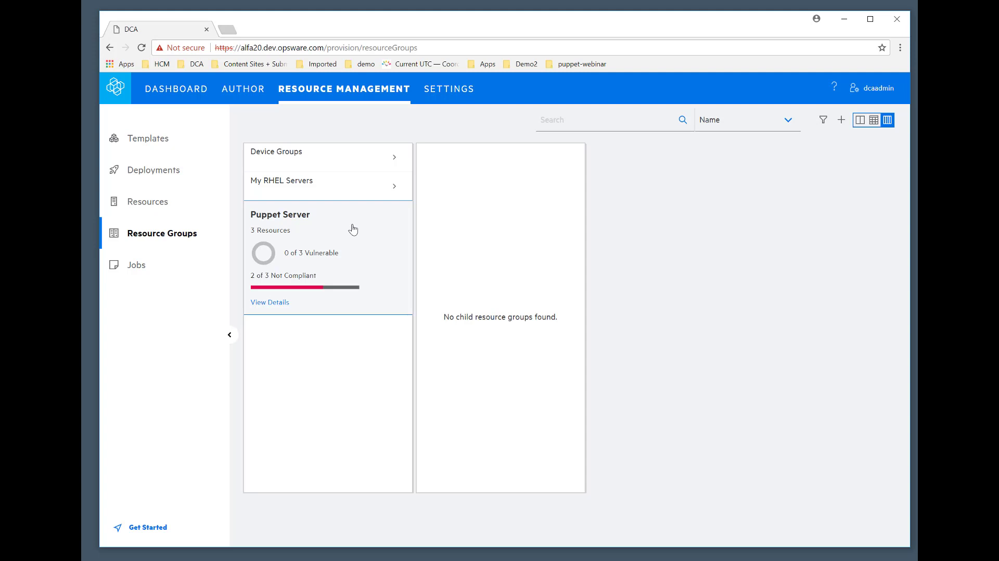
{"action": "left_click", "coordinate": [271, 302]}
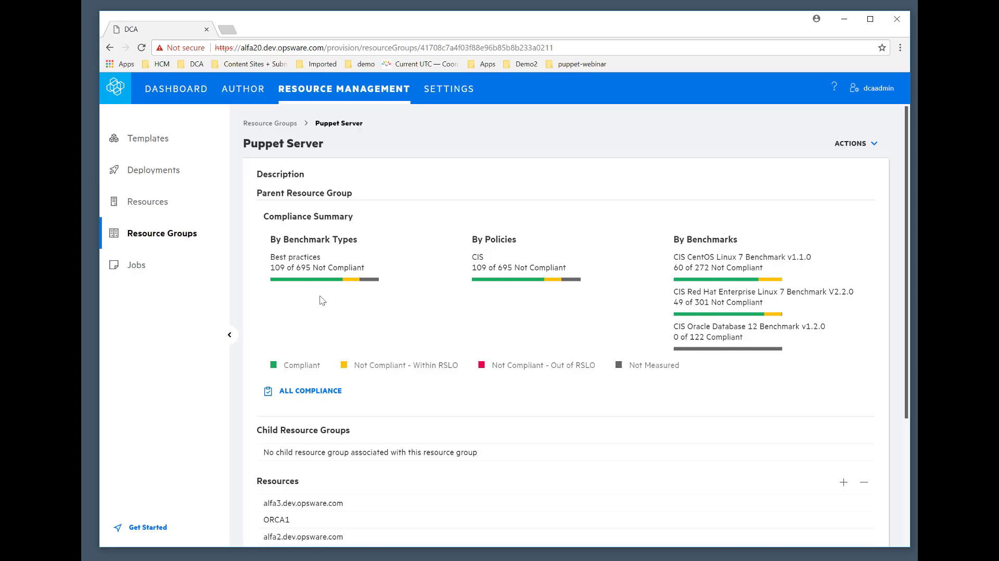
{"action": "scroll", "coordinate": [343, 307], "scroll_direction": "down", "scroll_amount": 3}
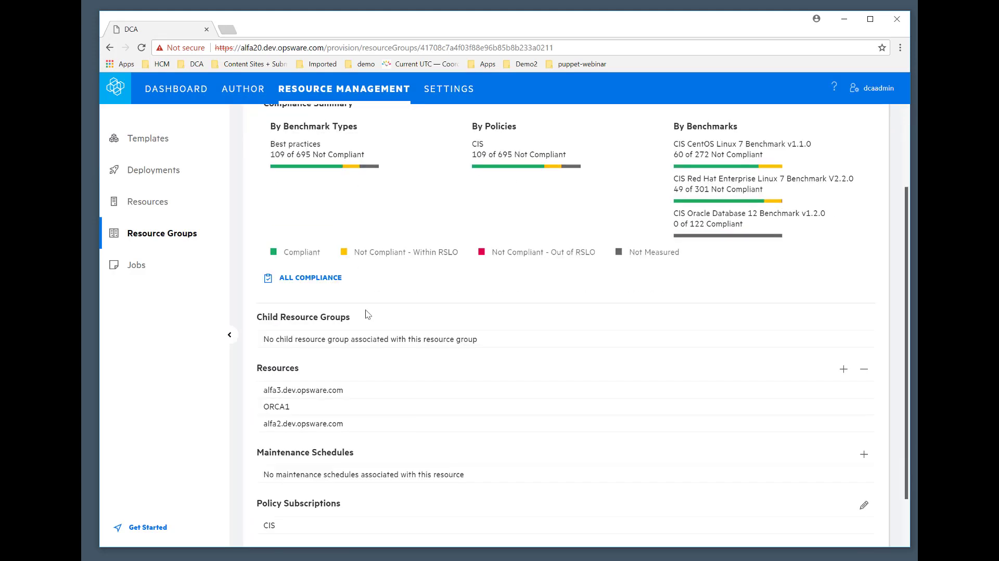
{"action": "scroll", "coordinate": [366, 313], "scroll_direction": "down", "scroll_amount": 2}
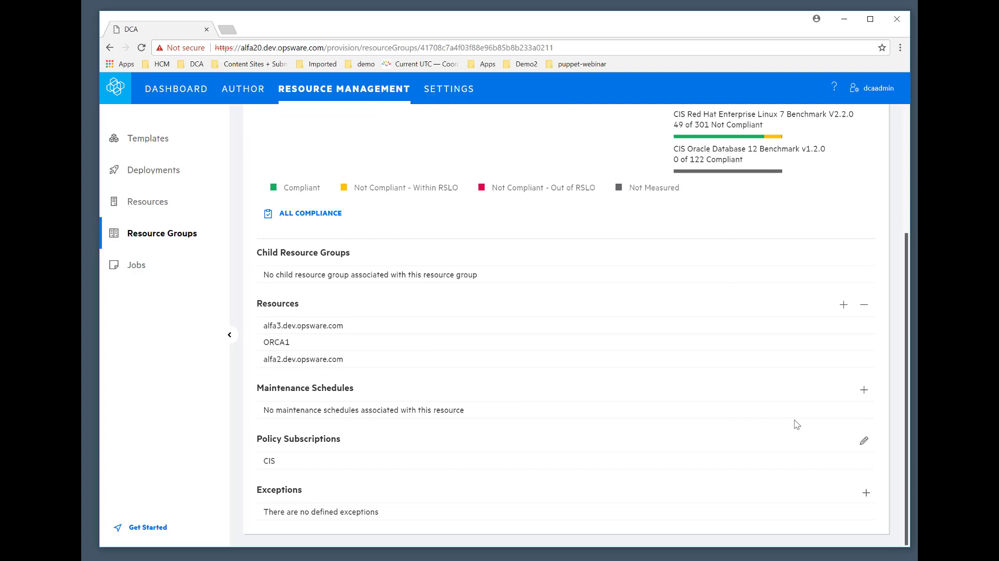
Subscribe the Puppet Server resource group to My Puppet Patch Policy and check the group's policy subscriptions.
{"action": "left_click", "coordinate": [864, 441]}
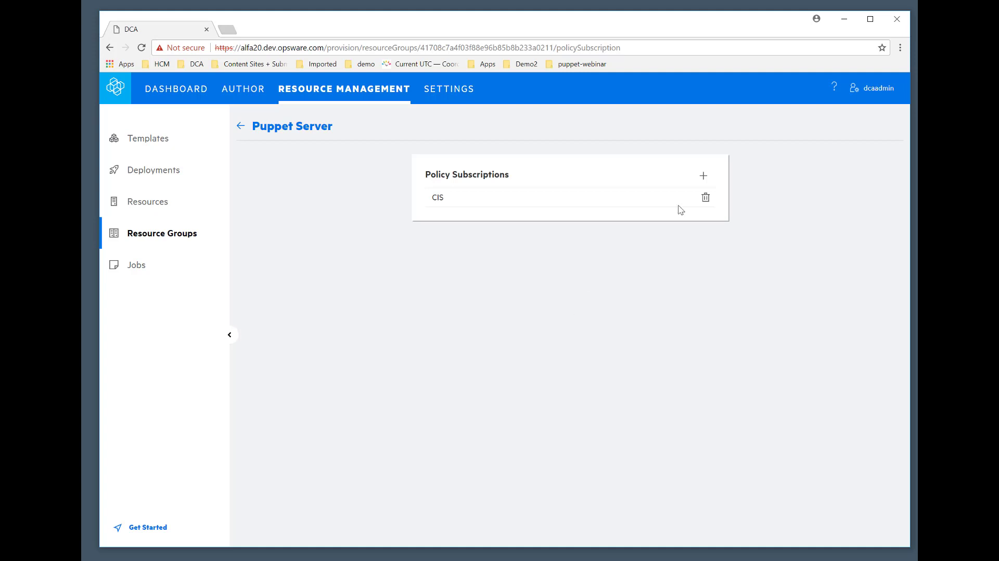
{"action": "left_click", "coordinate": [704, 177]}
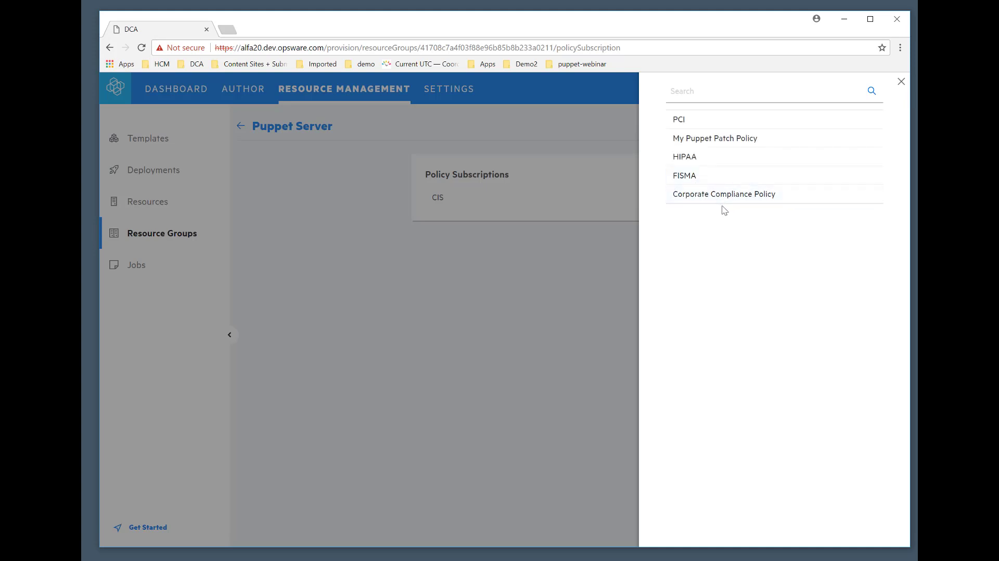
{"action": "left_click", "coordinate": [726, 138]}
{"action": "left_click", "coordinate": [875, 91]}
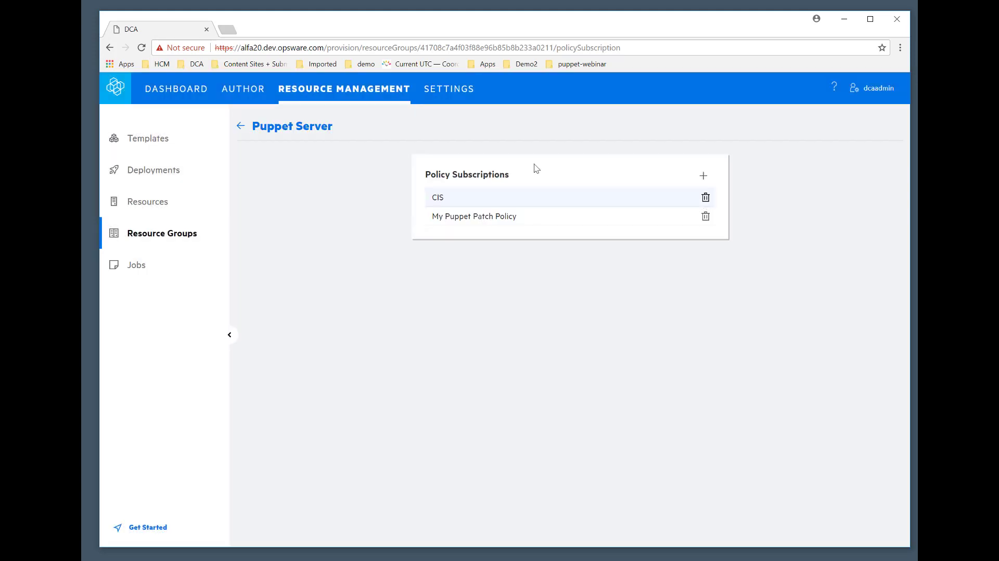
{"action": "left_click", "coordinate": [308, 128]}
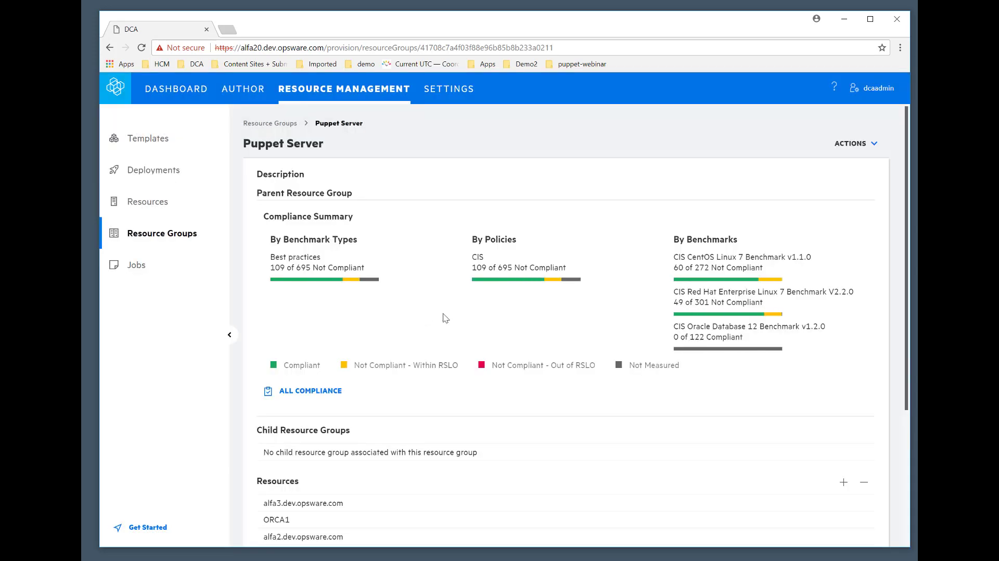
{"action": "scroll", "coordinate": [424, 318], "scroll_direction": "down", "scroll_amount": 3}
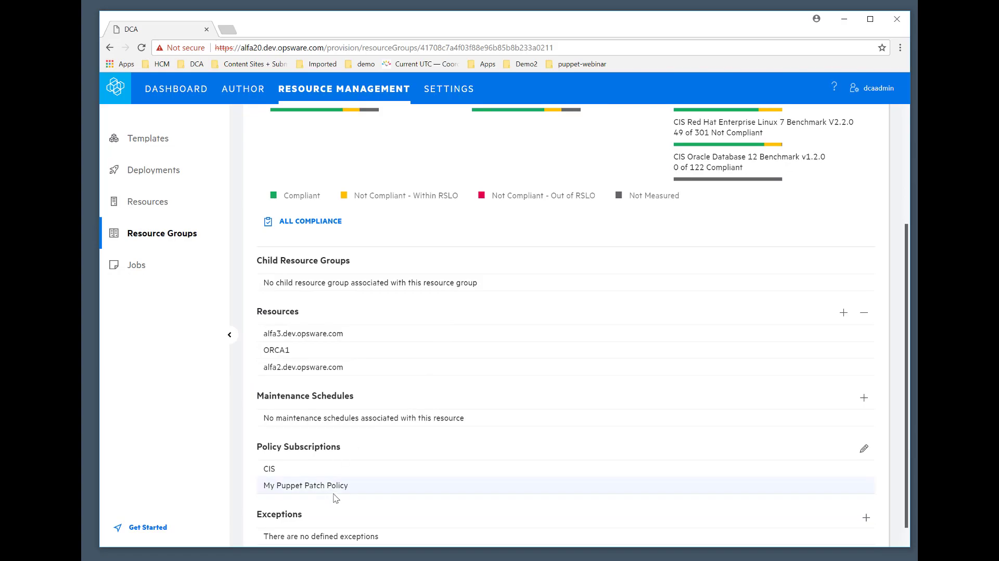